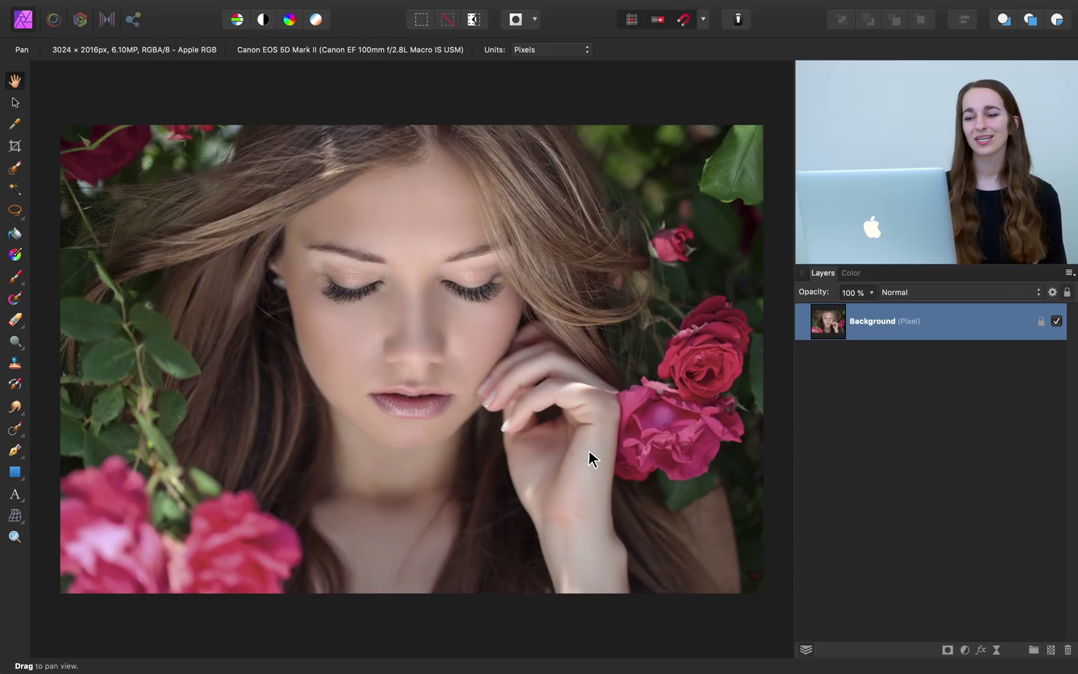
Convert the portrait from Apple RGB to the sRGB IEC61966-2.1 profile, keeping RGB/8 format
mouse_move(306, 5)
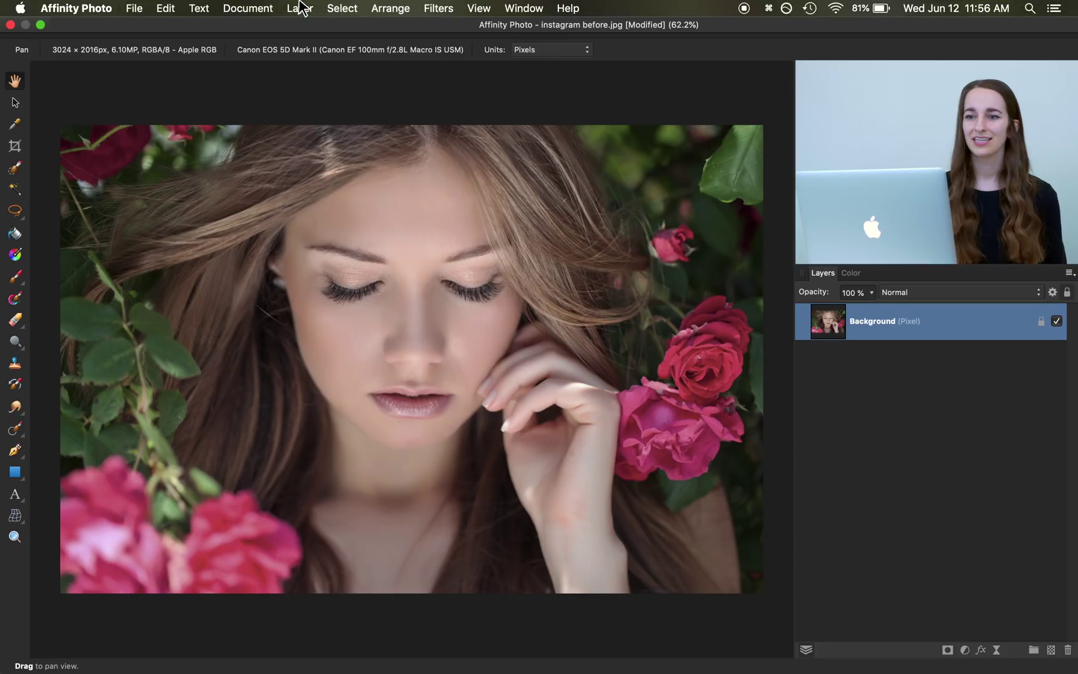
click(256, 9)
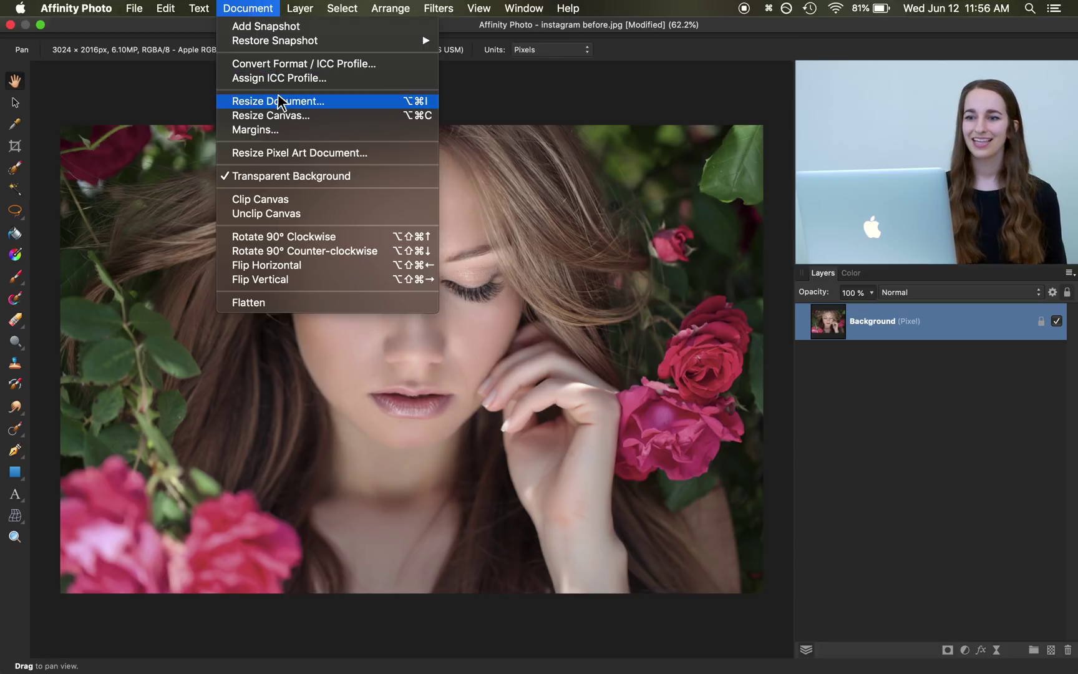
click(296, 66)
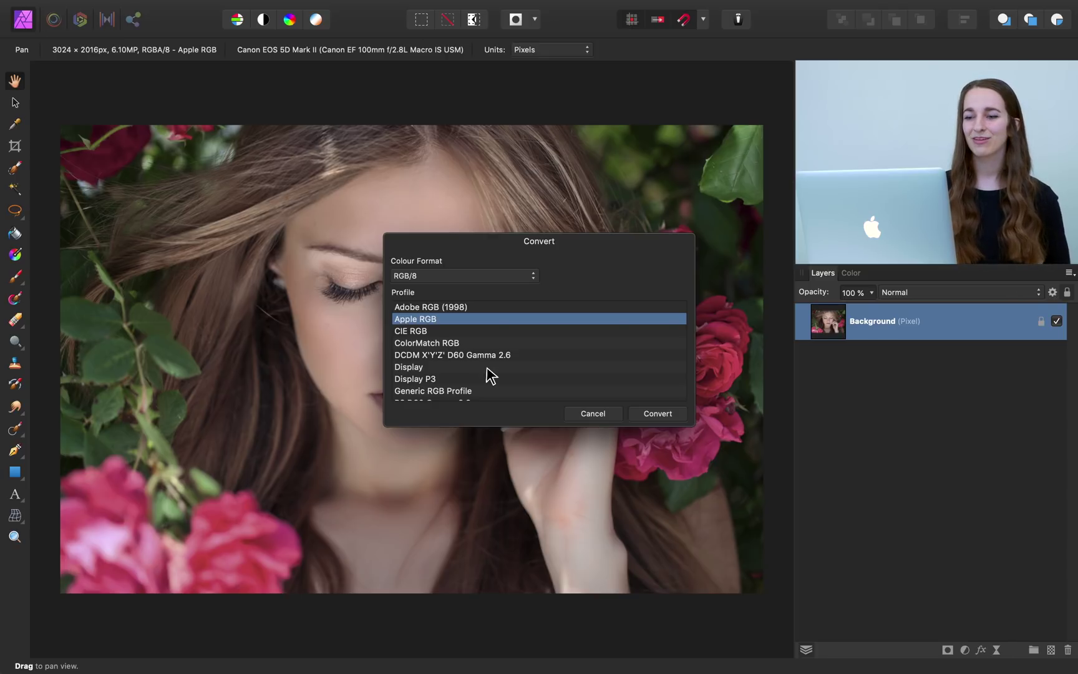
scroll(491, 374, down, 10)
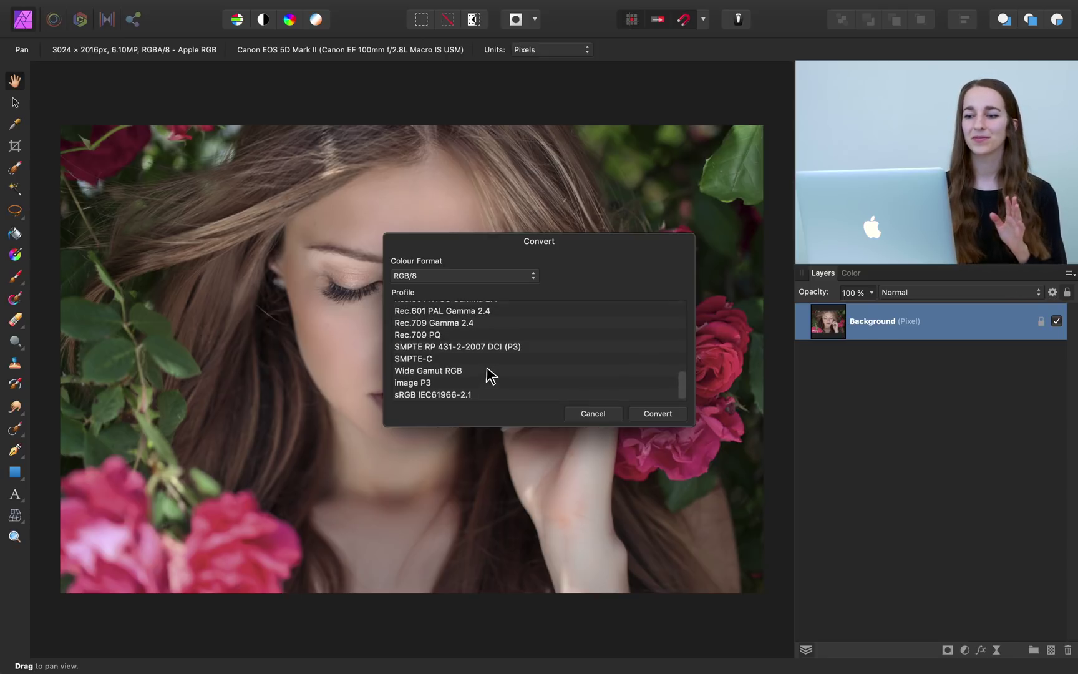
click(485, 396)
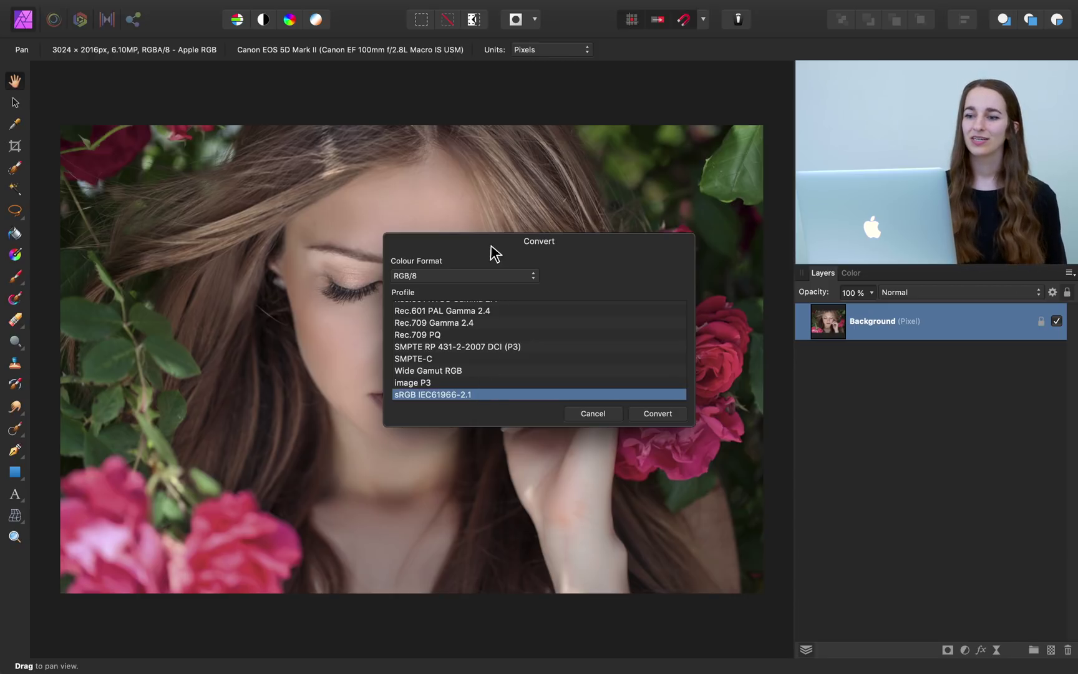
click(481, 277)
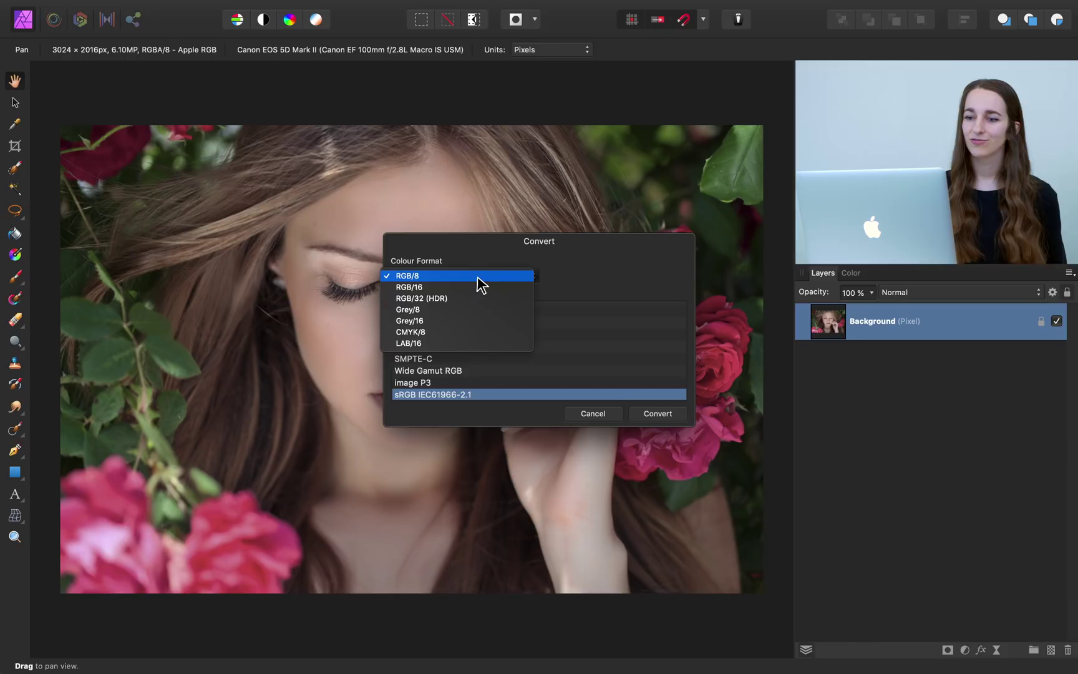
click(431, 277)
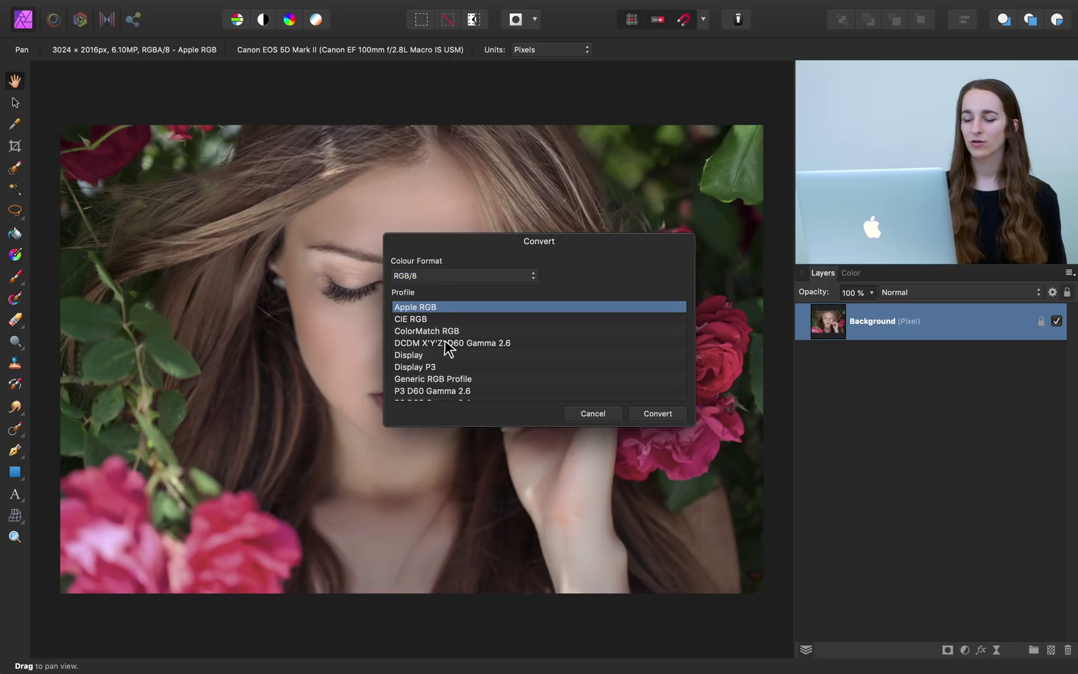
scroll(445, 342, down, 10)
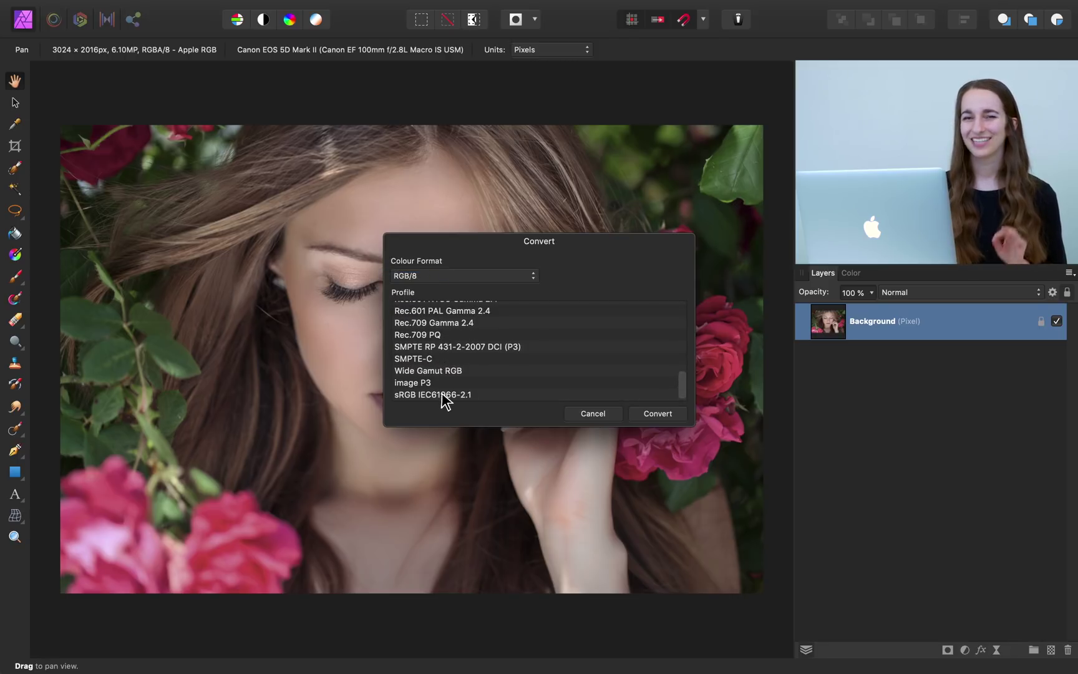
click(444, 396)
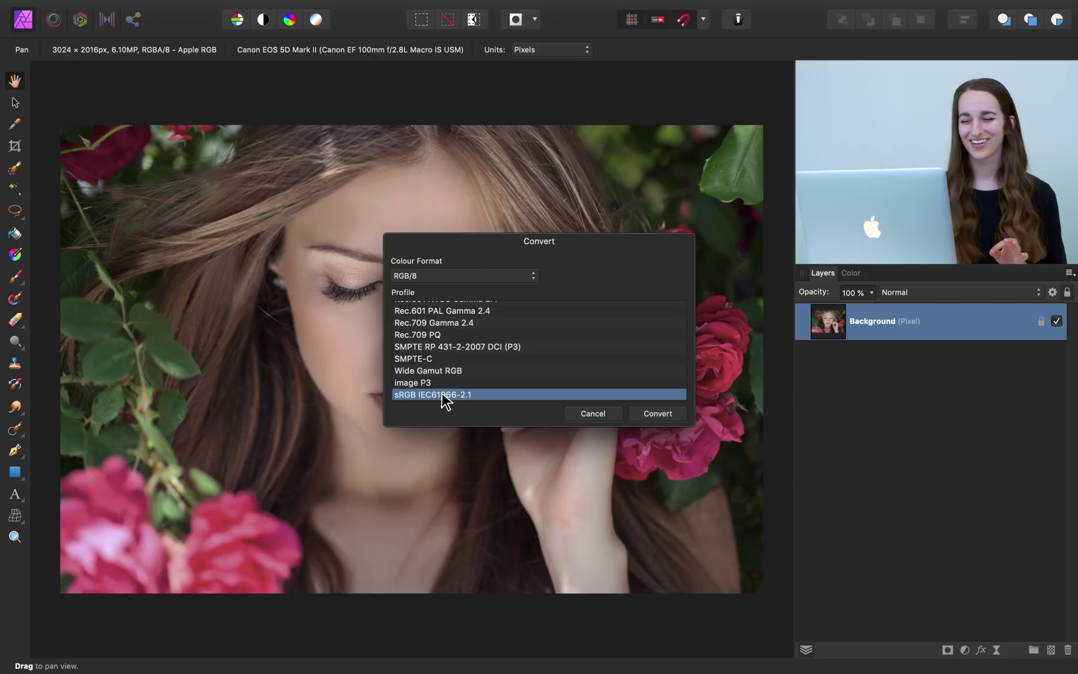
click(663, 416)
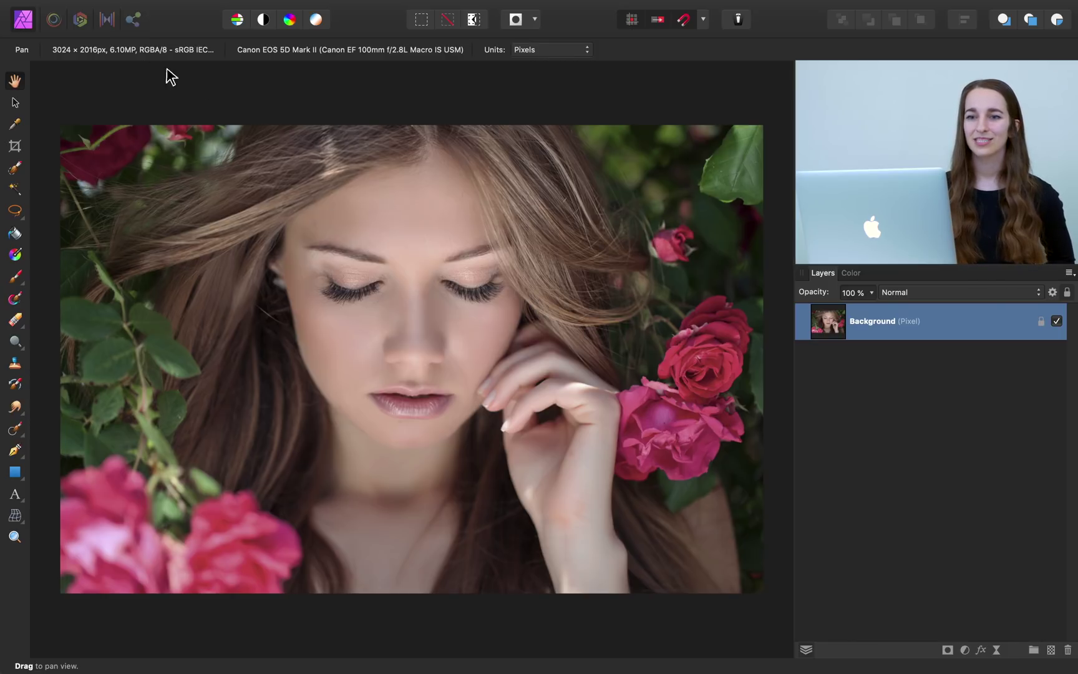
mouse_move(92, 2)
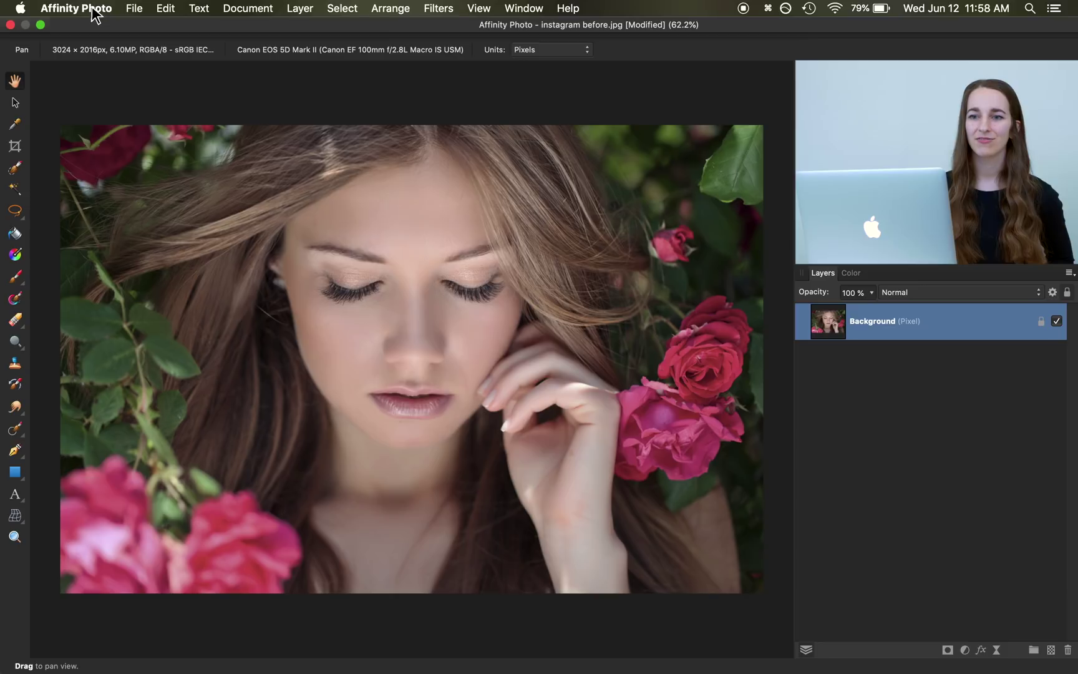
Raise the User Interface Background Gray Level to maximum, then zoom out on the photo
click(93, 10)
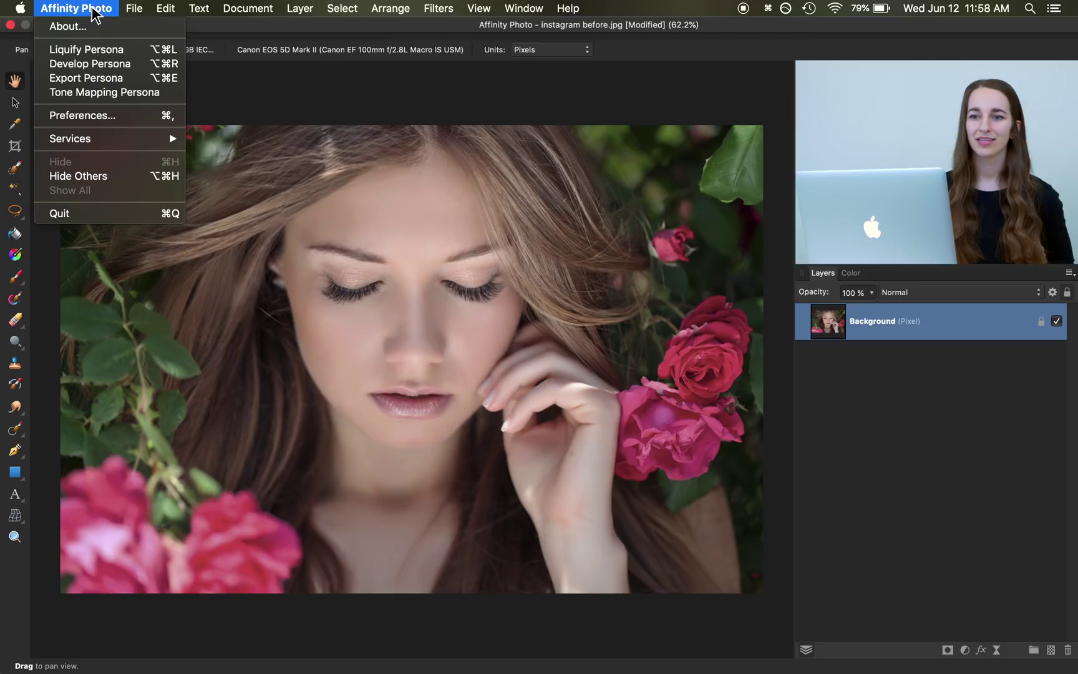
click(115, 119)
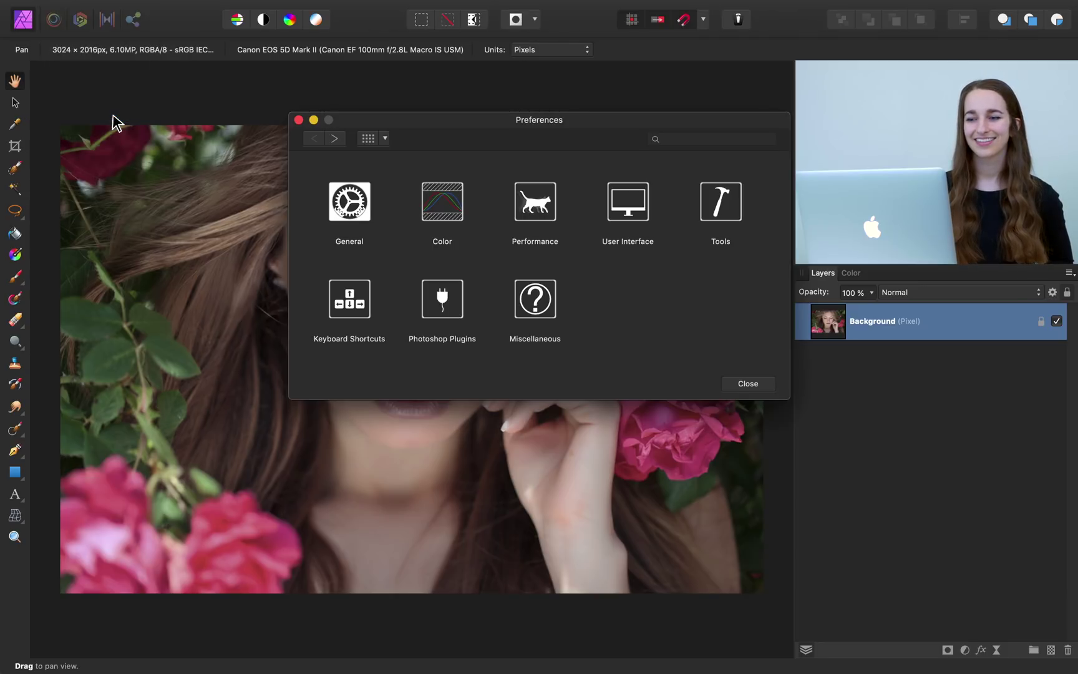
click(634, 218)
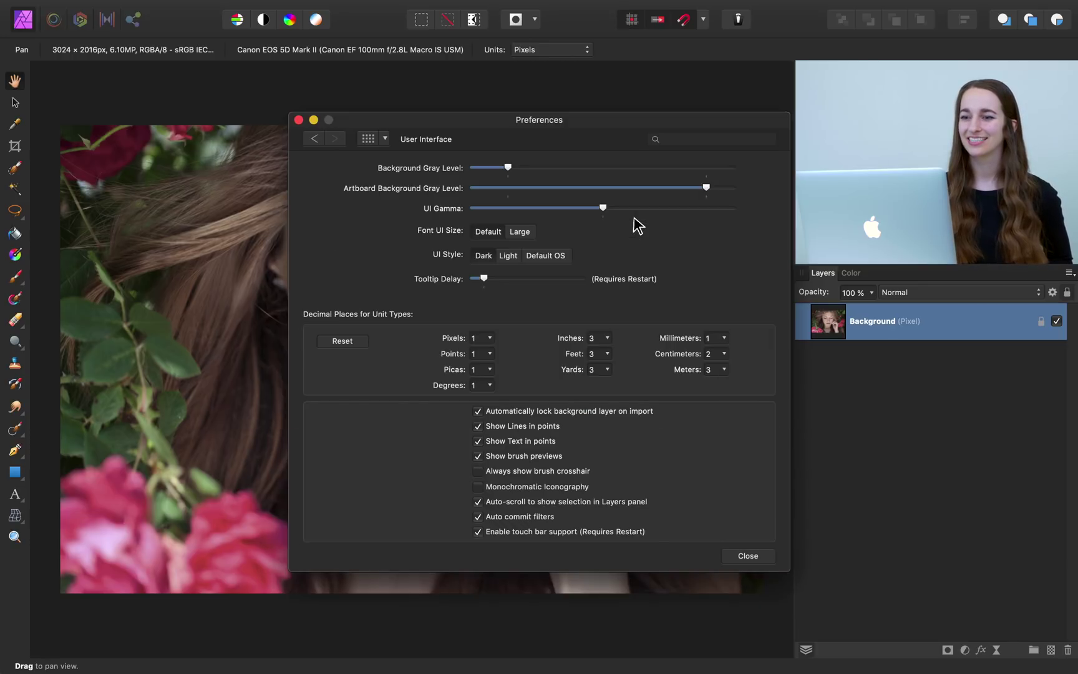
drag(508, 167, 752, 170)
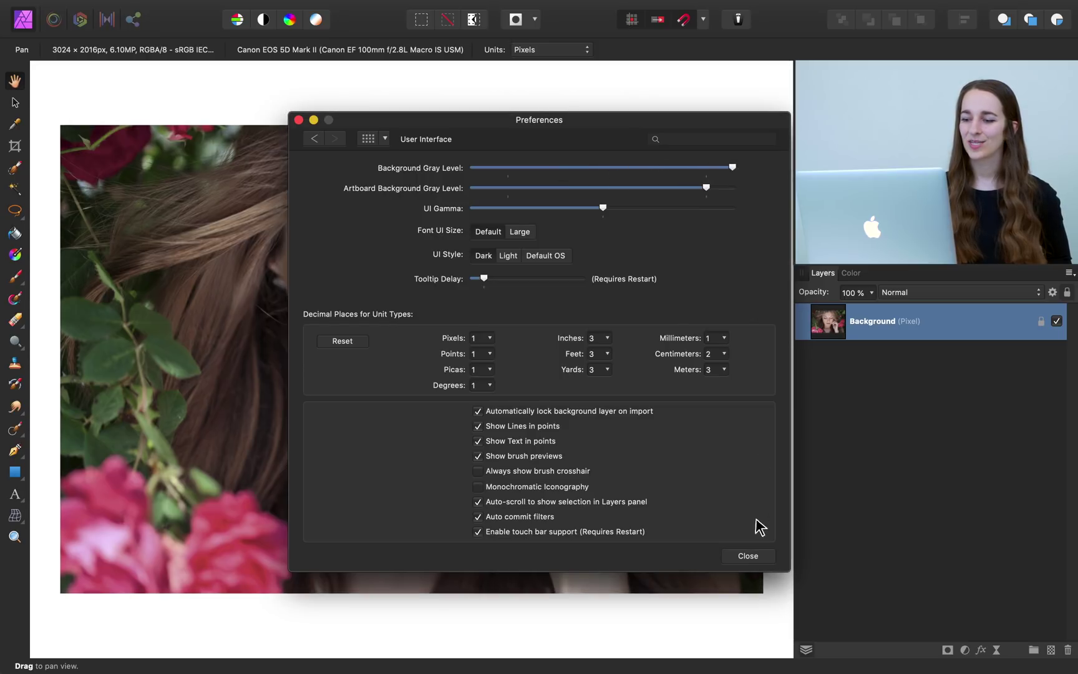
click(748, 555)
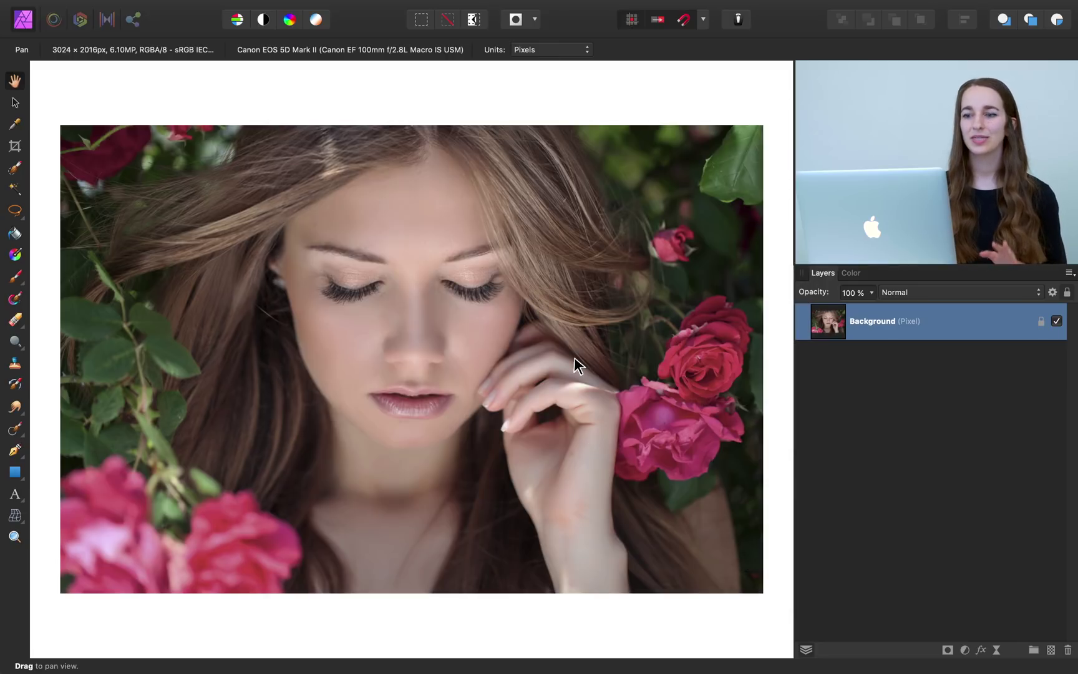
scroll(572, 359, down, 5)
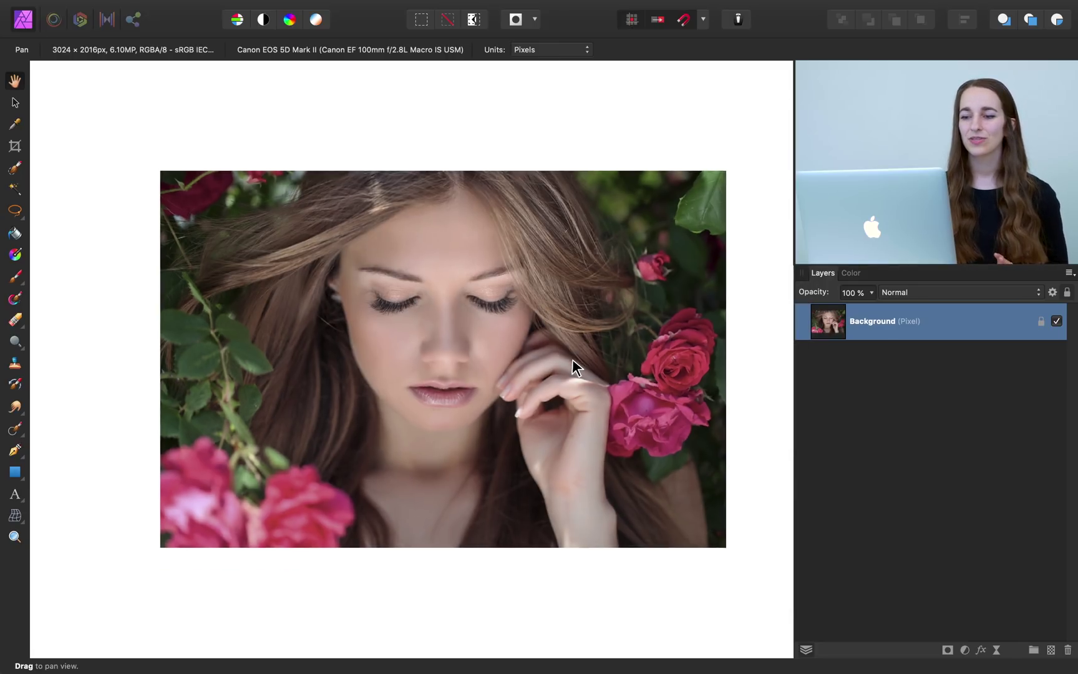
scroll(573, 360, down, 3)
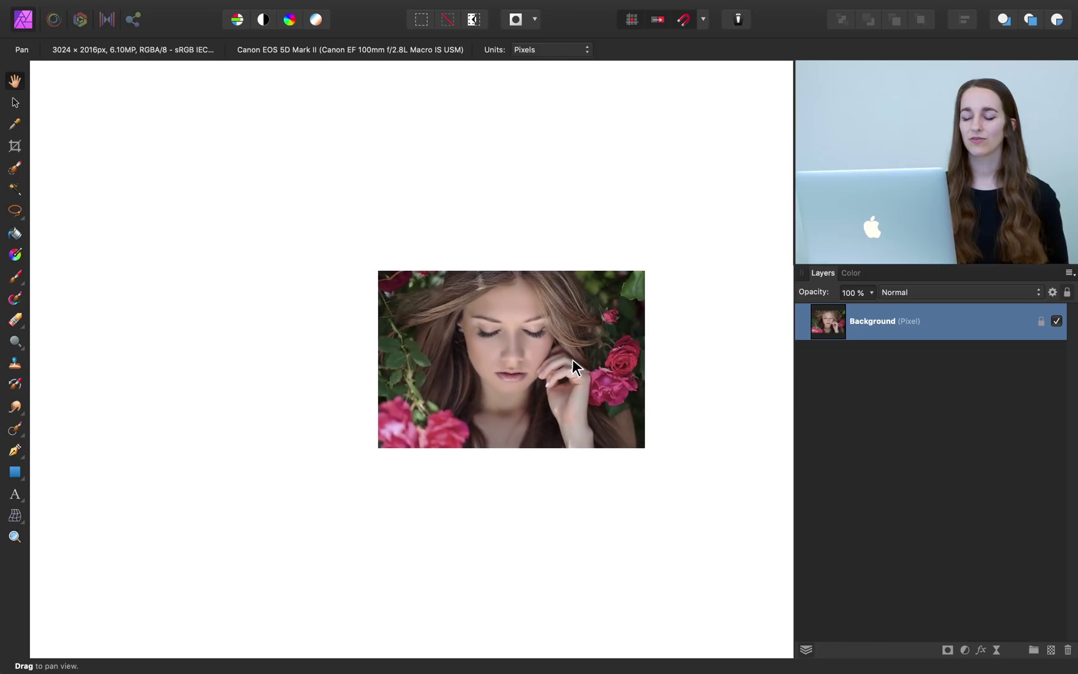
scroll(573, 360, right, 4)
scroll(572, 359, up, 1)
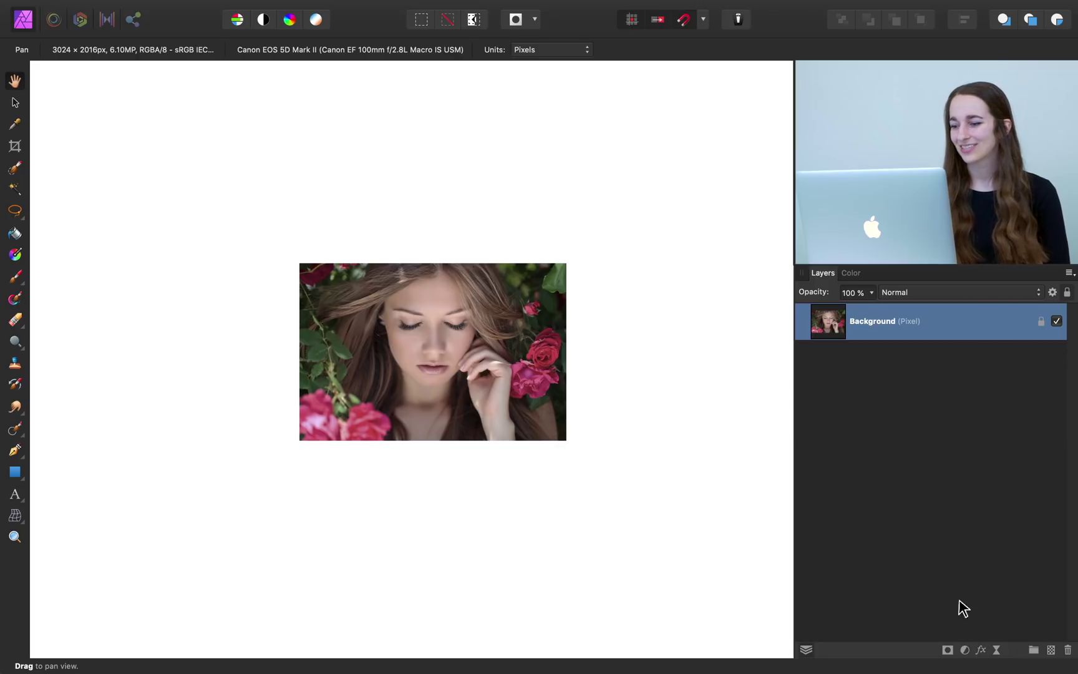
Add a Brightness and Contrast adjustment with brightness 30% and contrast 15%
click(964, 650)
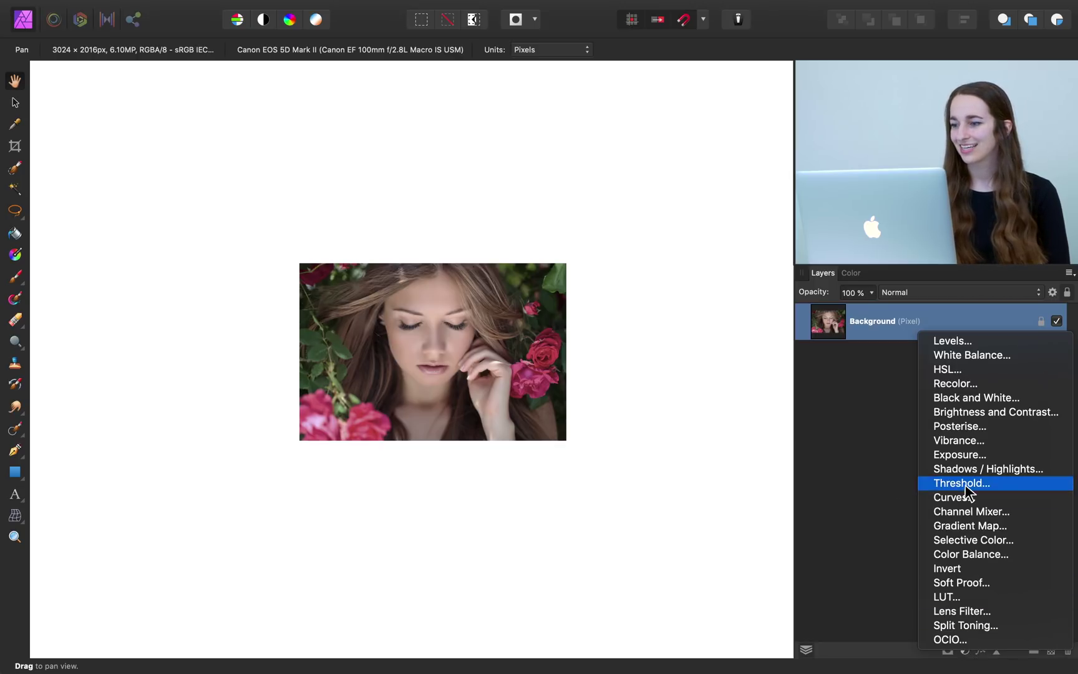
click(989, 414)
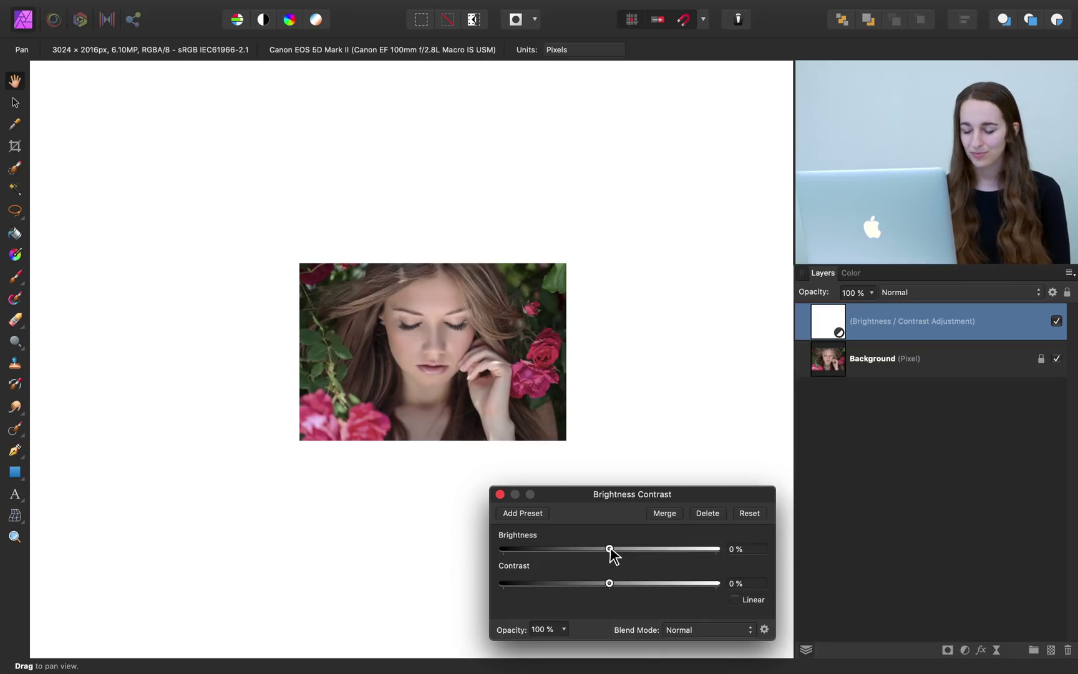
drag(610, 549, 641, 552)
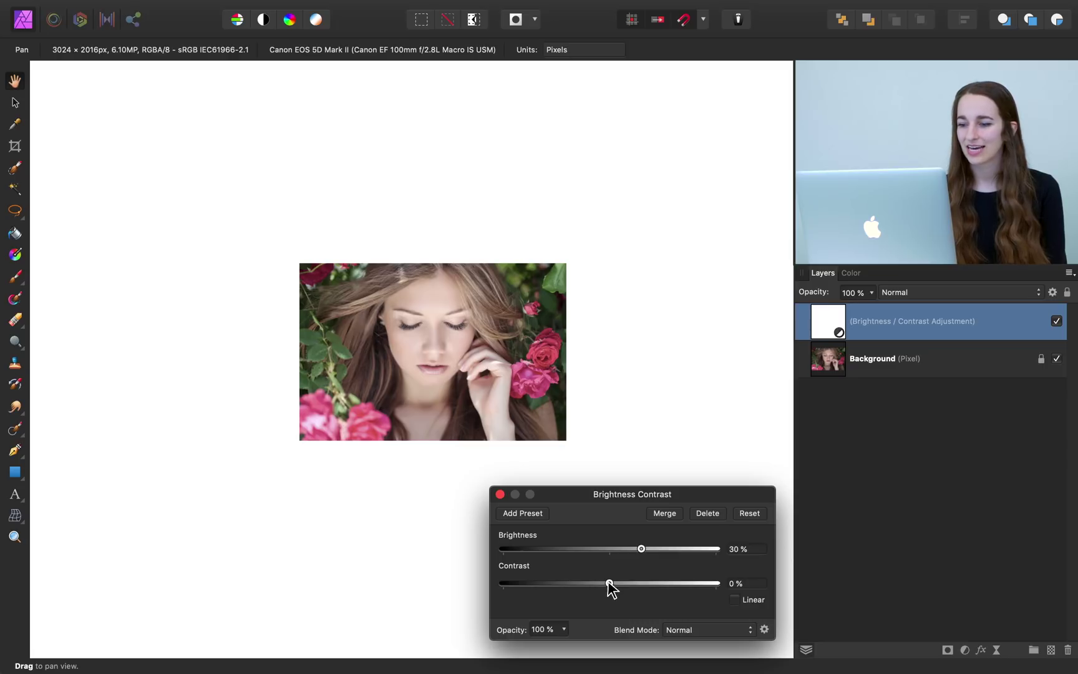
drag(612, 583, 625, 585)
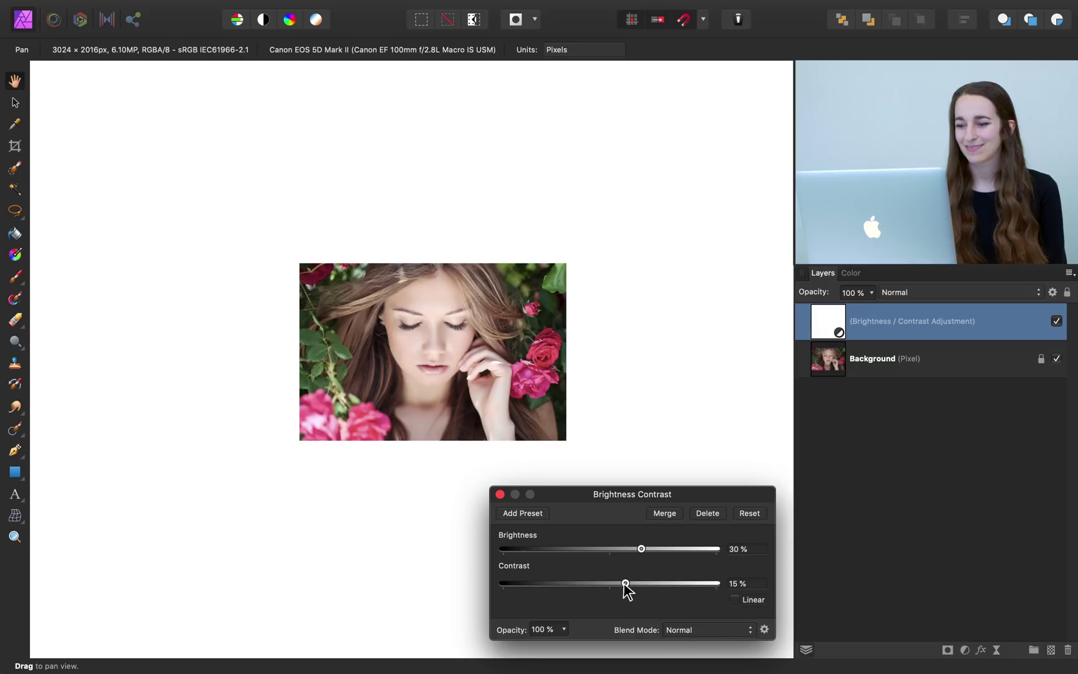
click(500, 494)
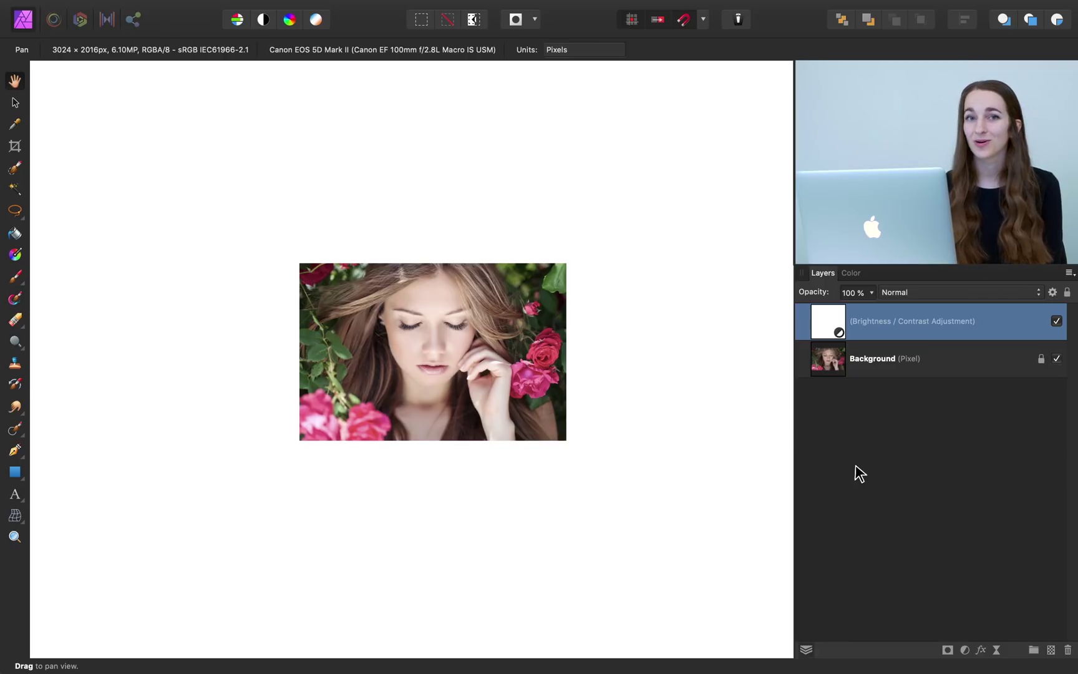
Add a Vibrance adjustment with saturation 35% and vibrance 20%, toggling it to compare
click(965, 649)
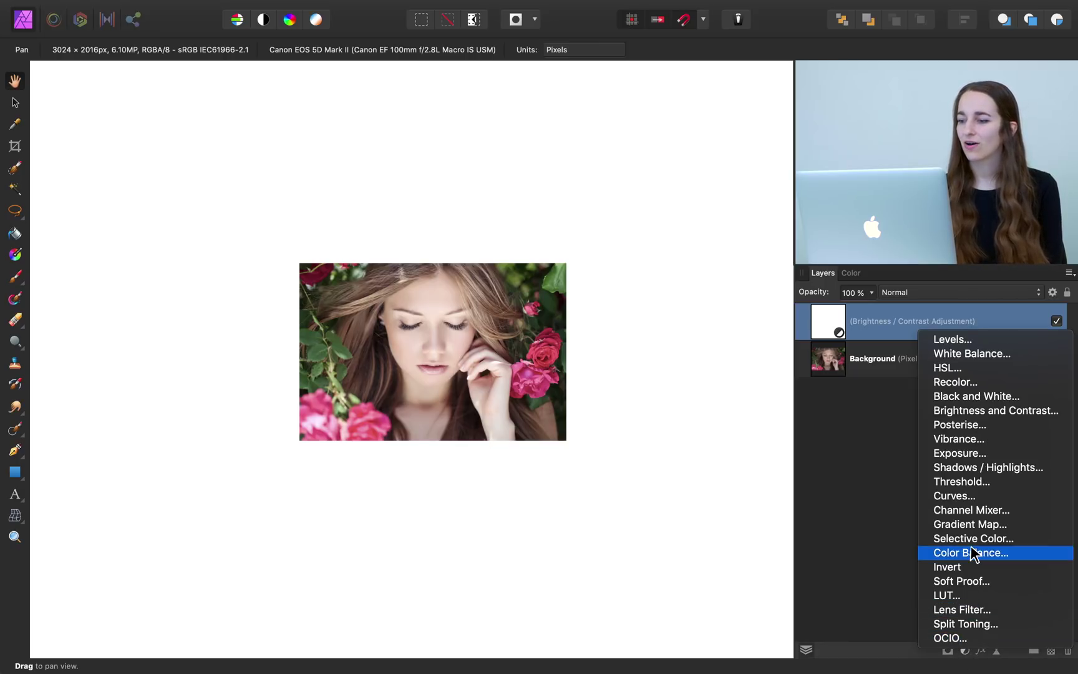
click(983, 439)
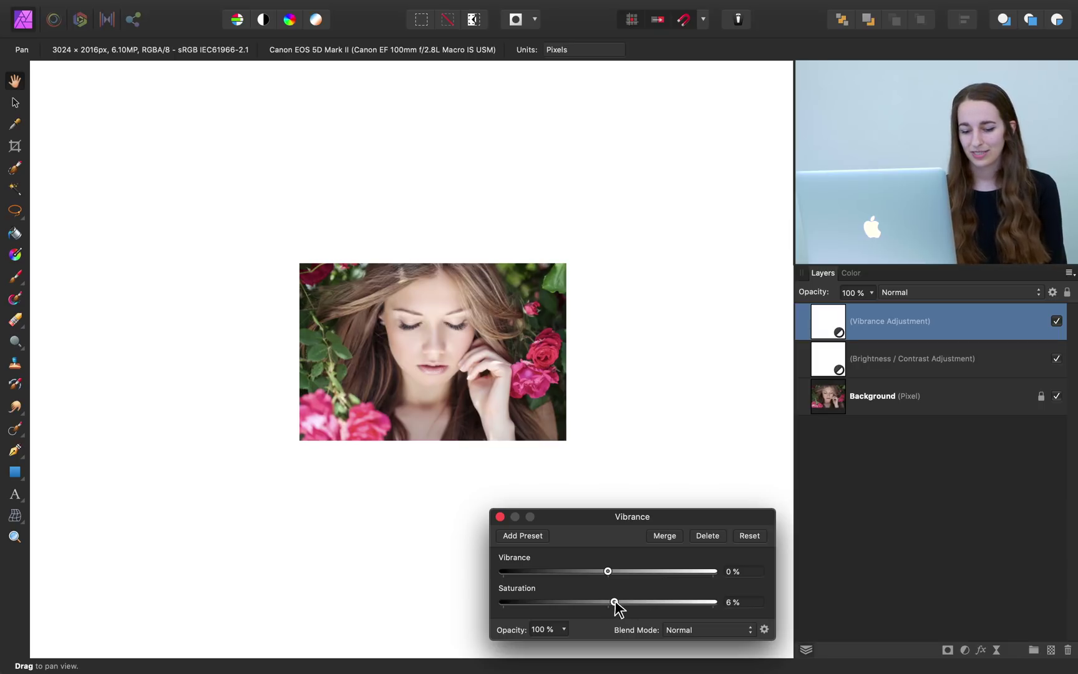
drag(613, 602, 645, 603)
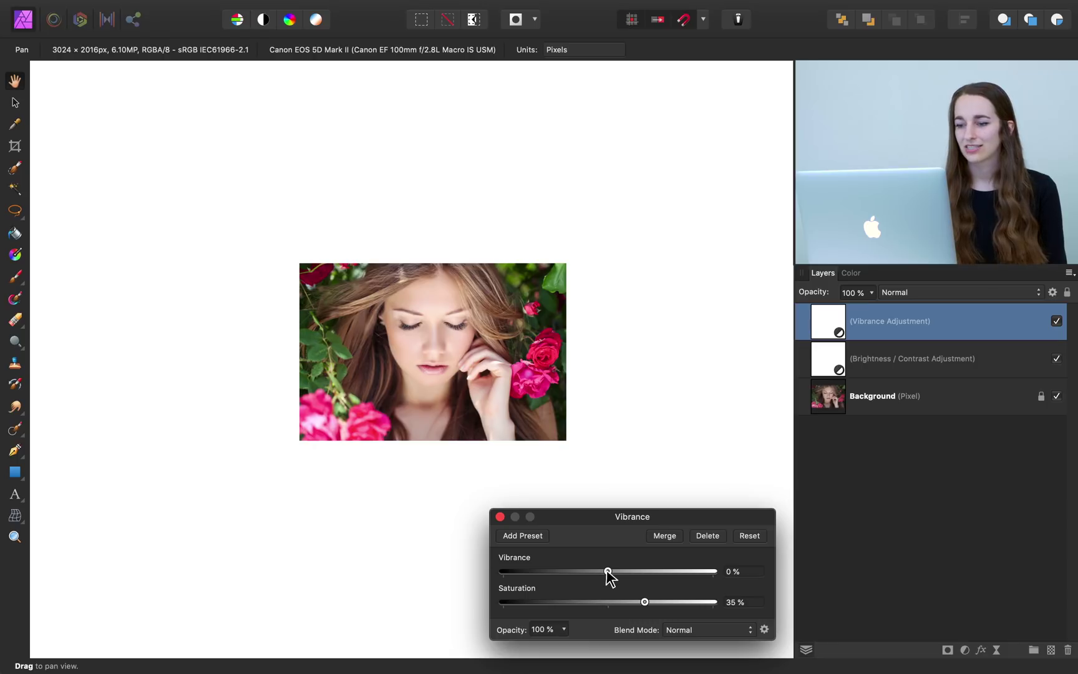
drag(606, 572, 628, 571)
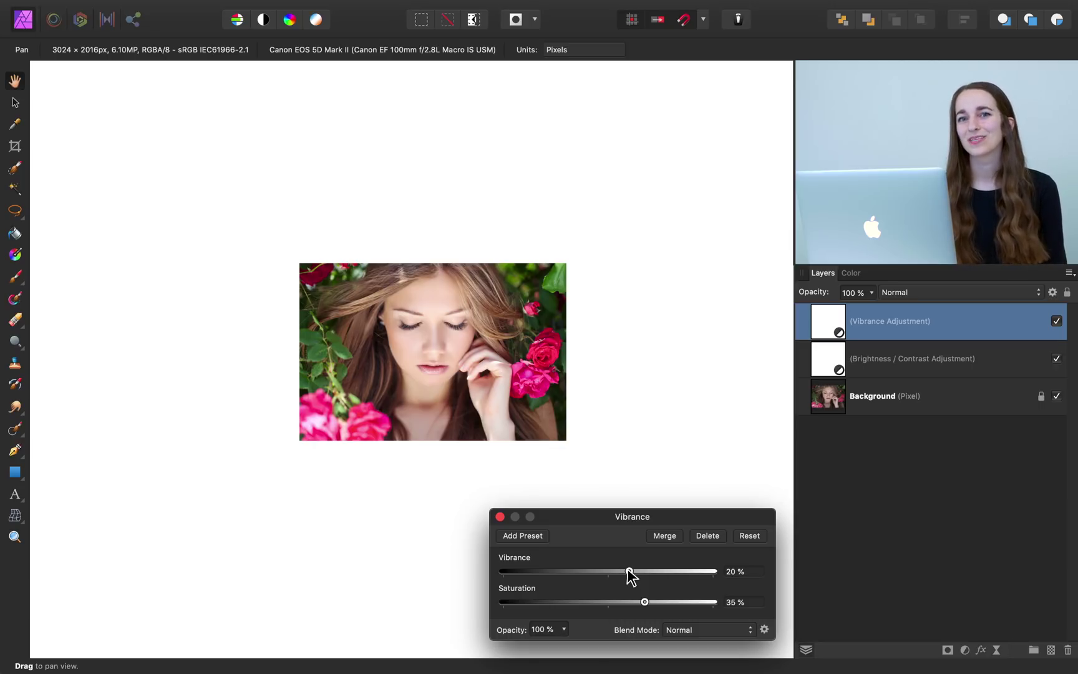
click(500, 518)
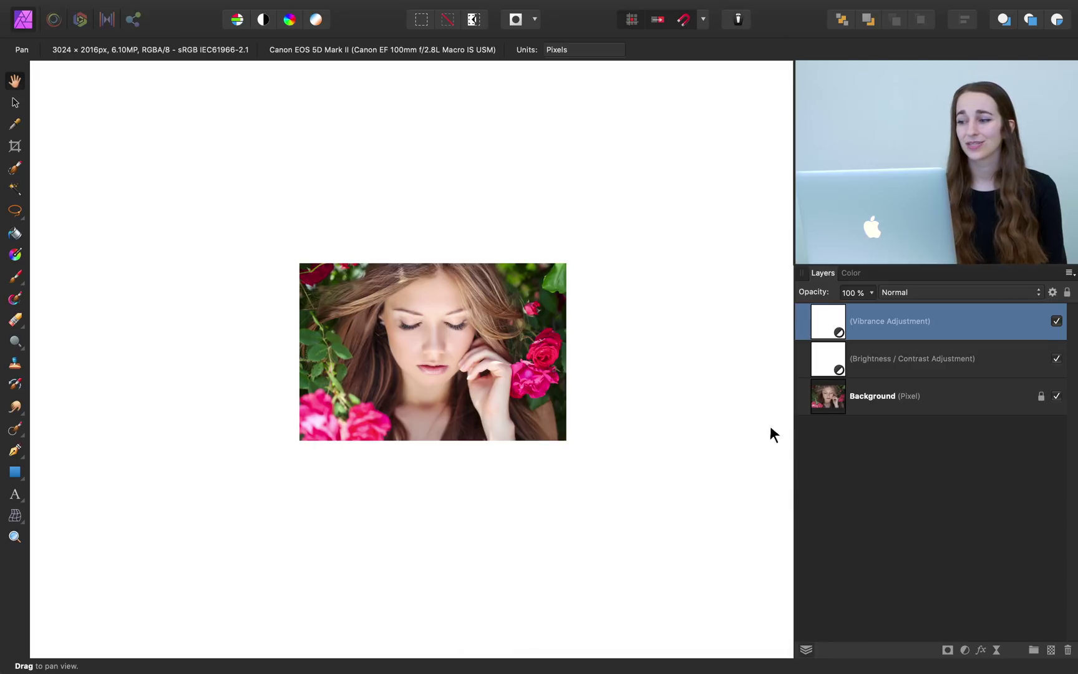
click(1056, 321)
click(1056, 321)
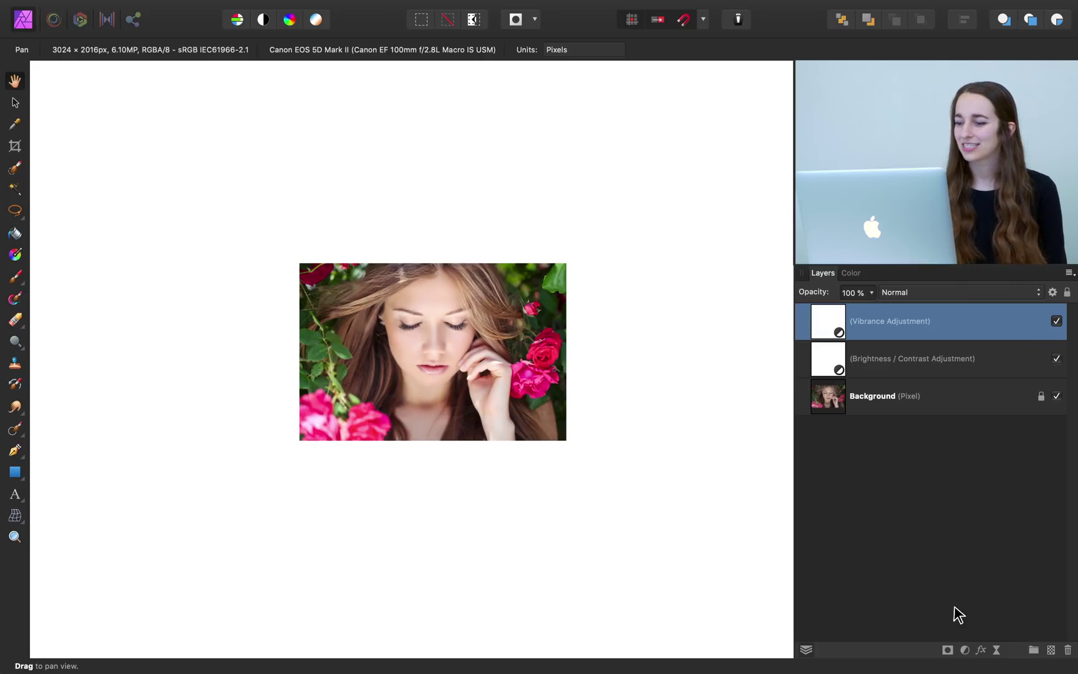
Add an orange Lens Filter adjustment with optical density lowered to 30%
click(964, 649)
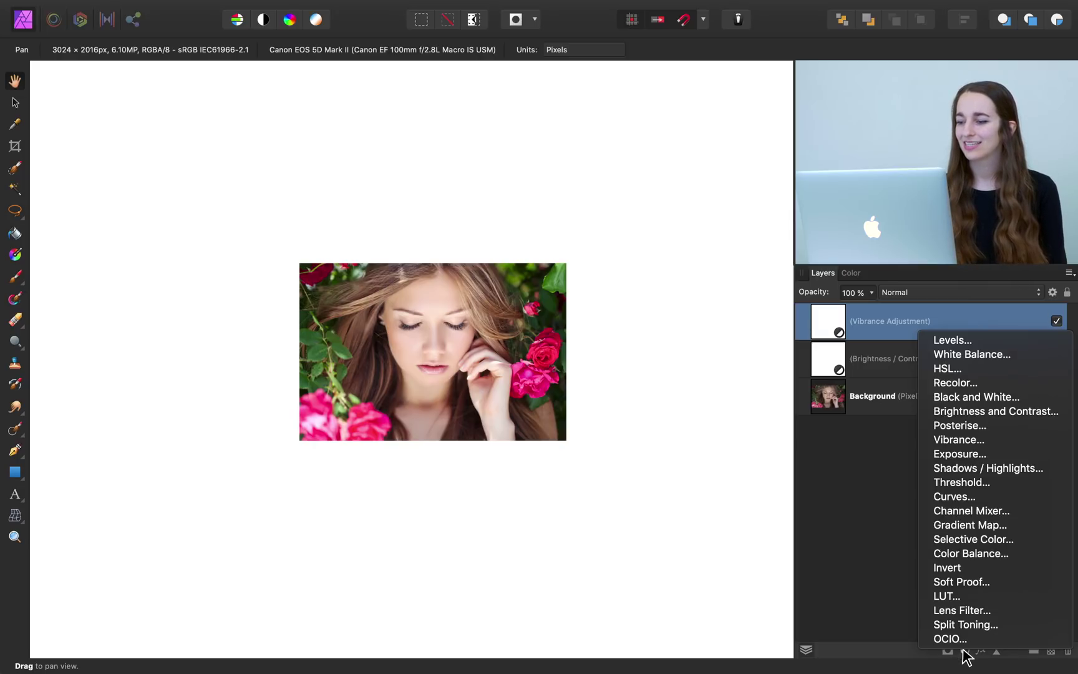
click(980, 611)
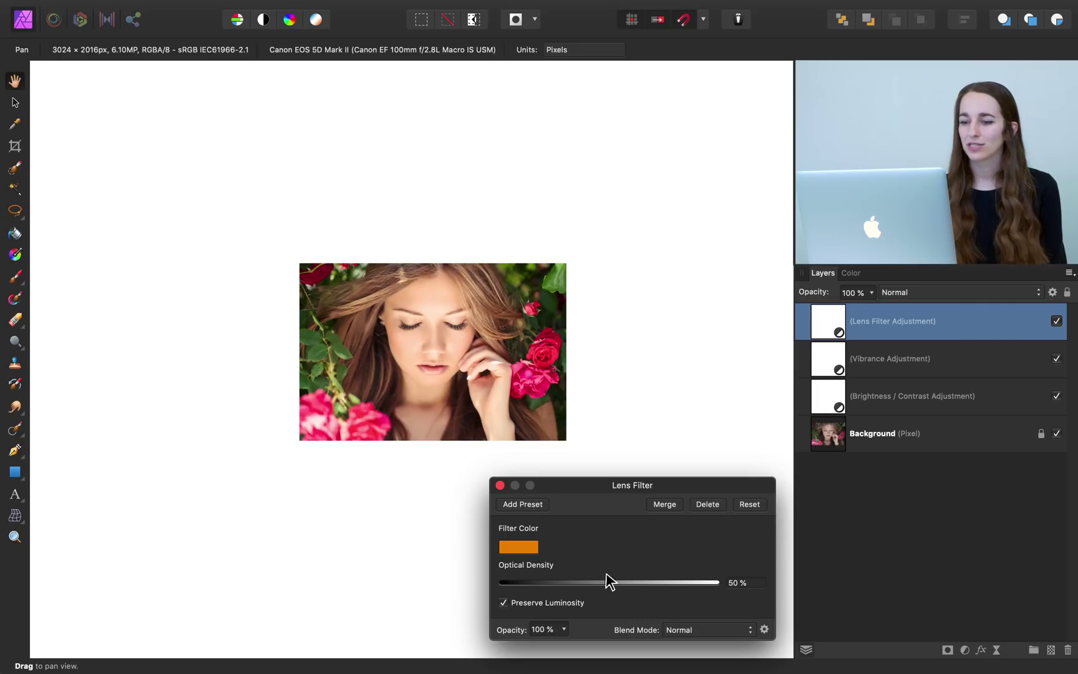
drag(608, 582, 572, 582)
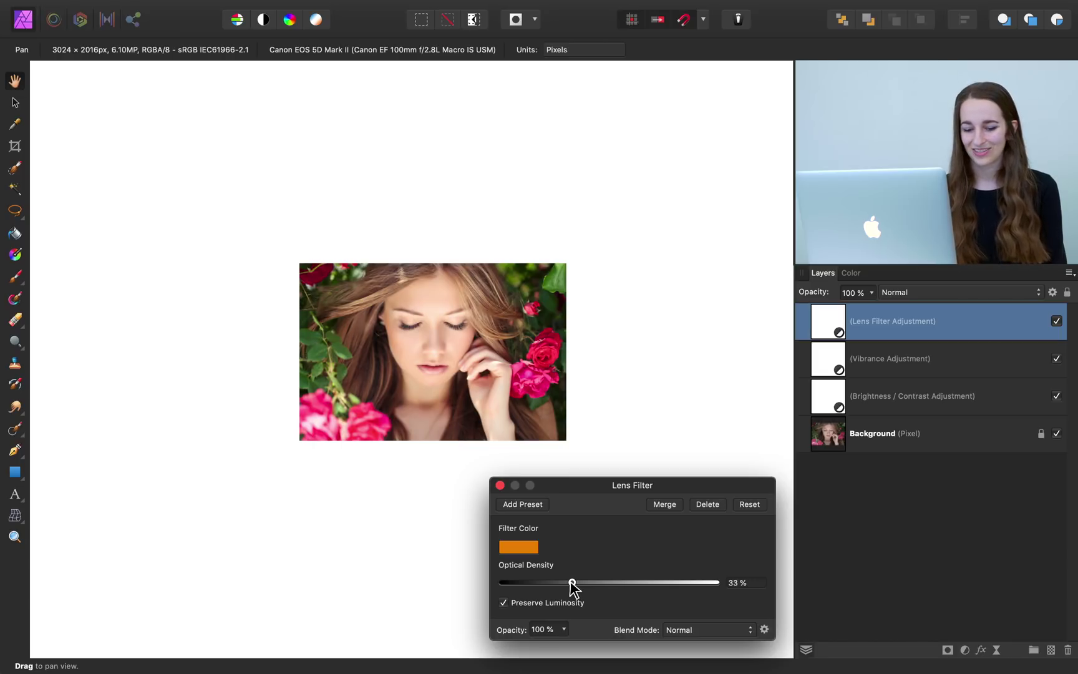
drag(570, 582, 565, 582)
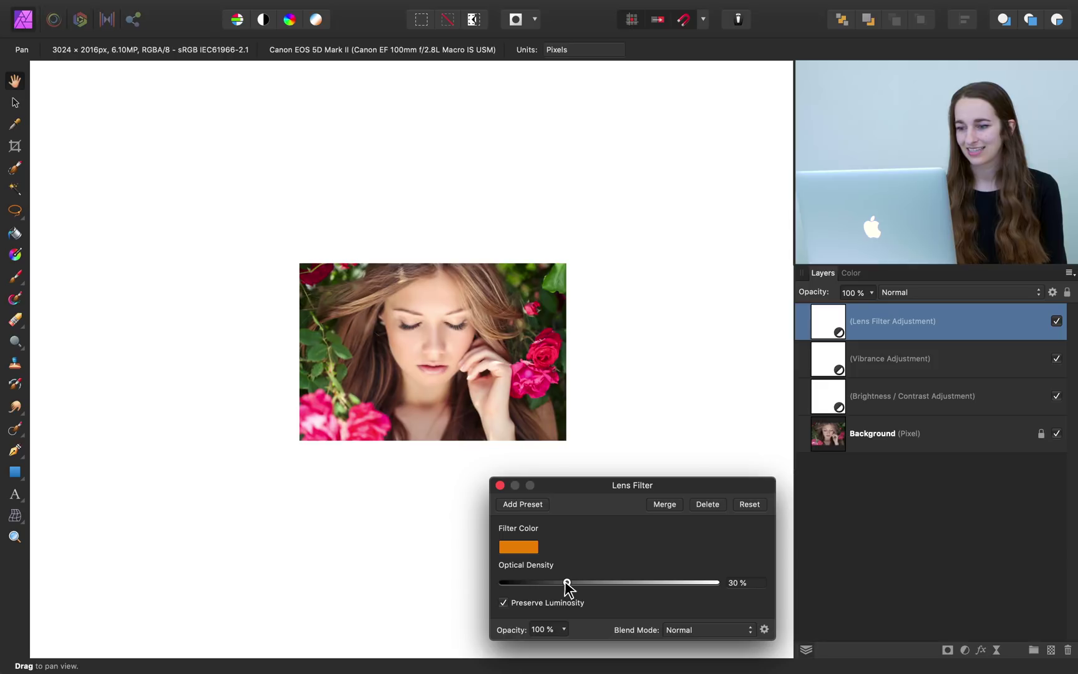
click(499, 485)
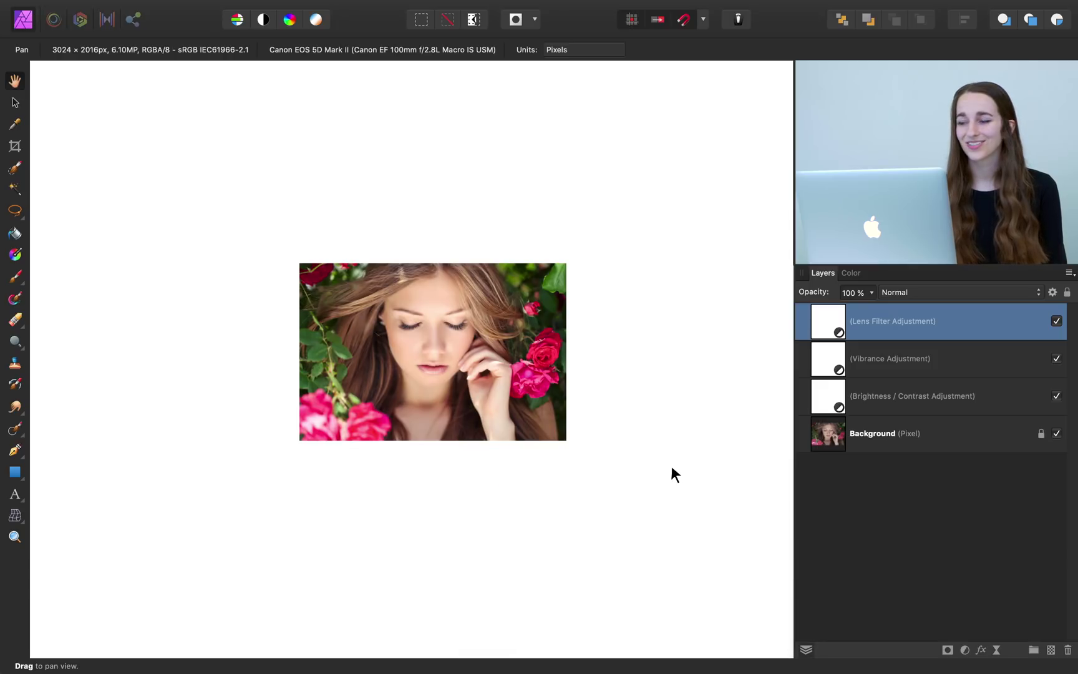
shift+click(912, 399)
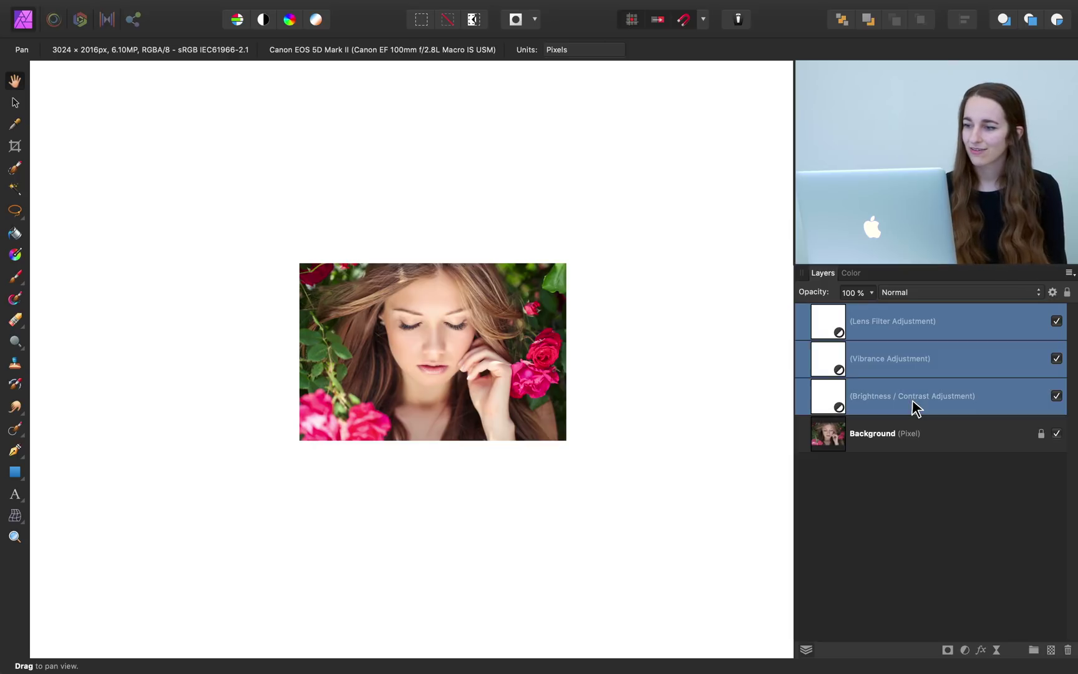
click(1056, 396)
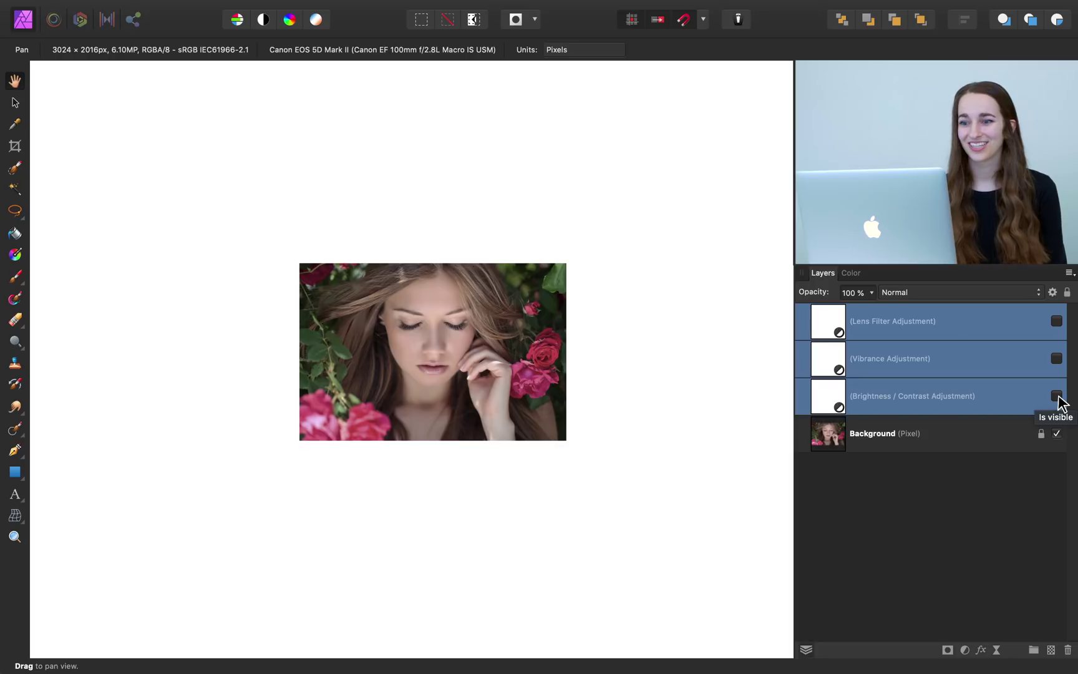
click(1057, 396)
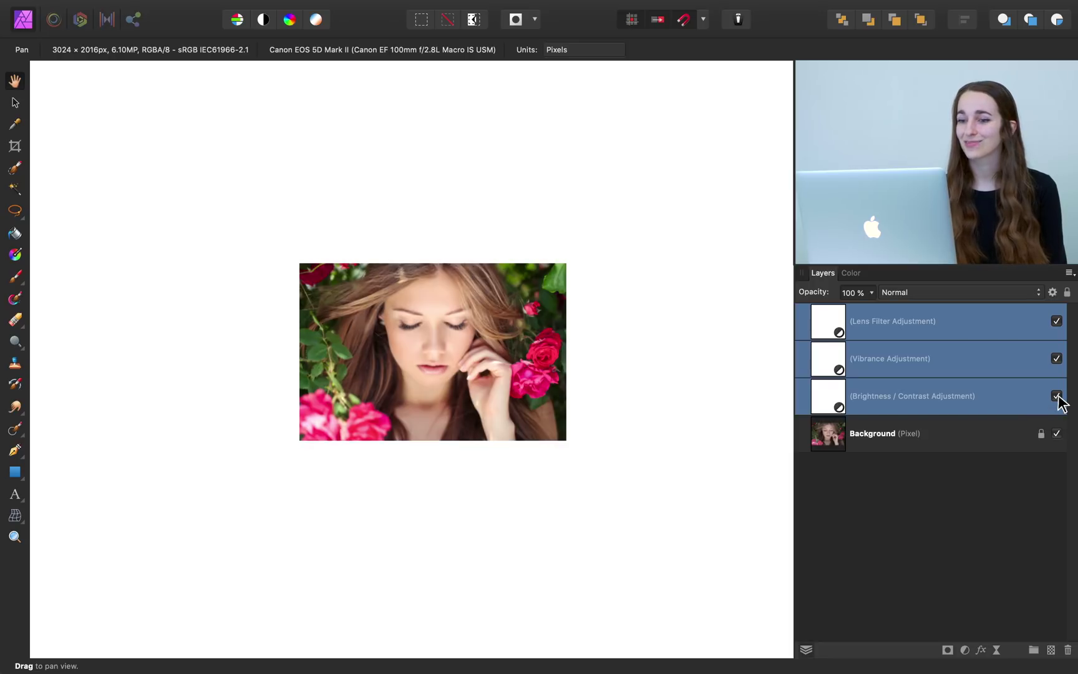
click(1012, 478)
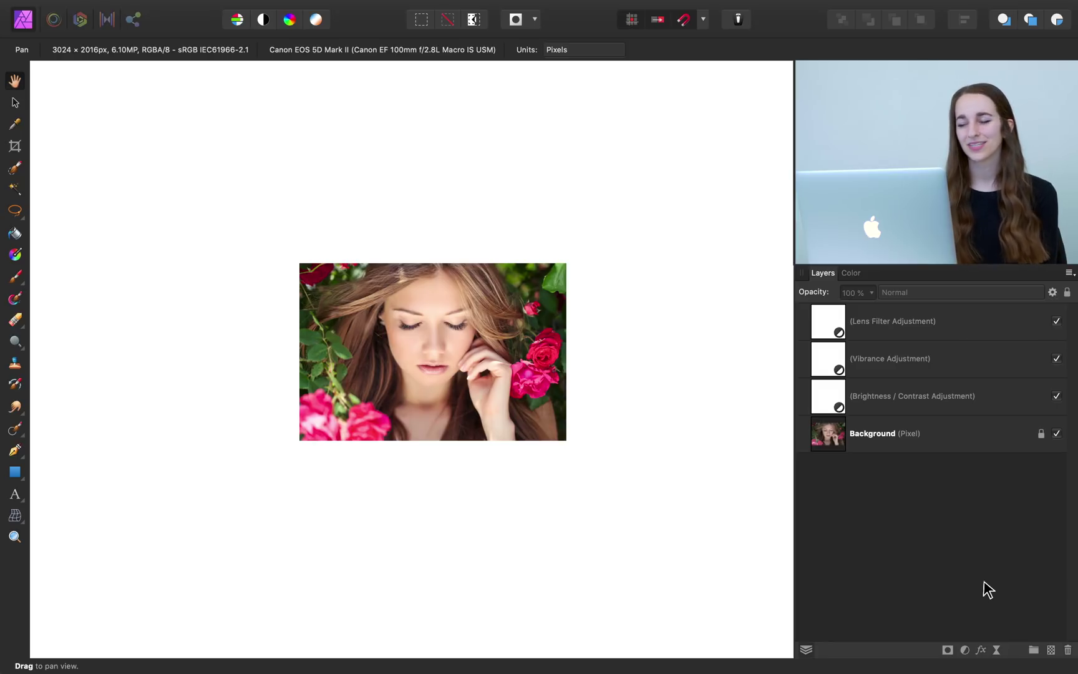
Add a High Pass live filter with its radius raised slightly to reveal edges
click(996, 649)
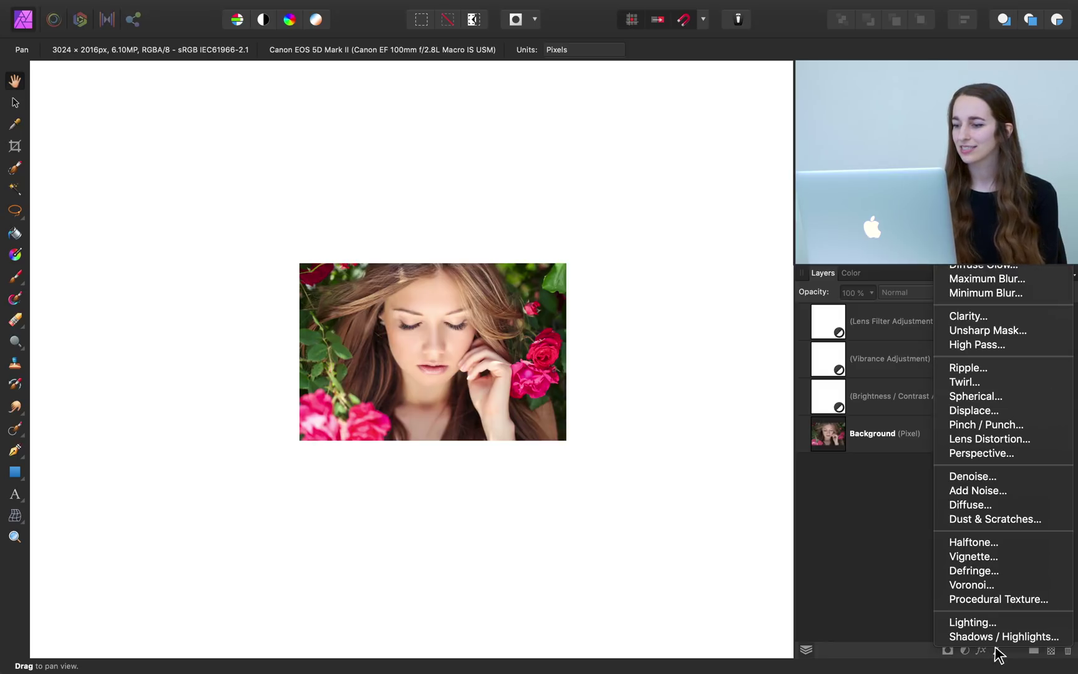
click(1013, 345)
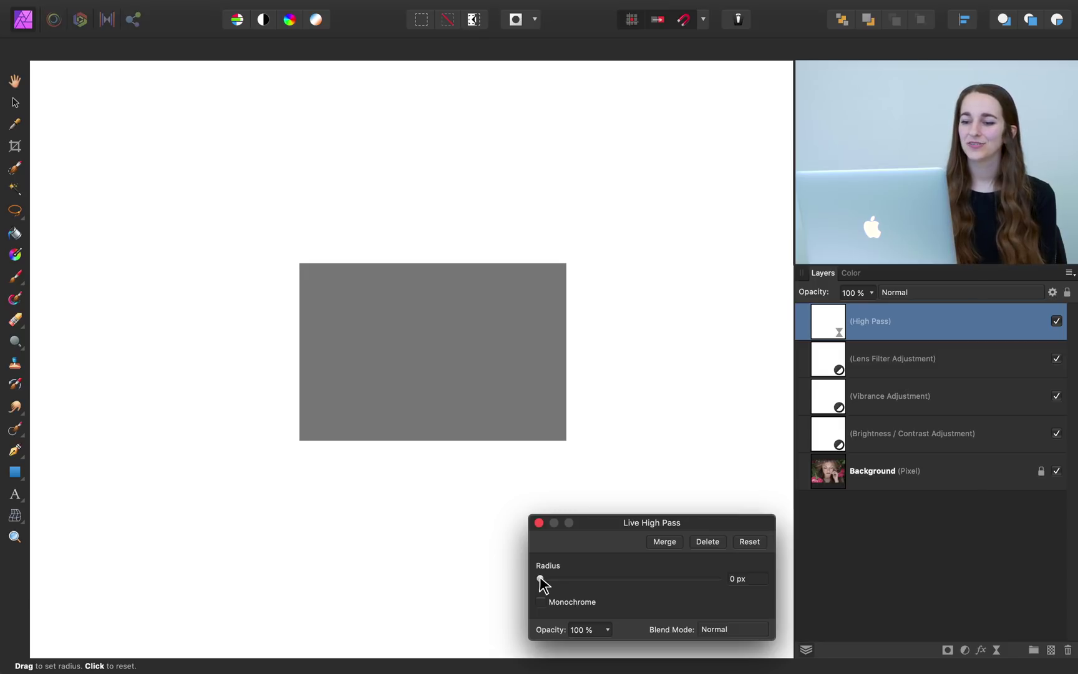
drag(540, 580, 588, 580)
click(539, 522)
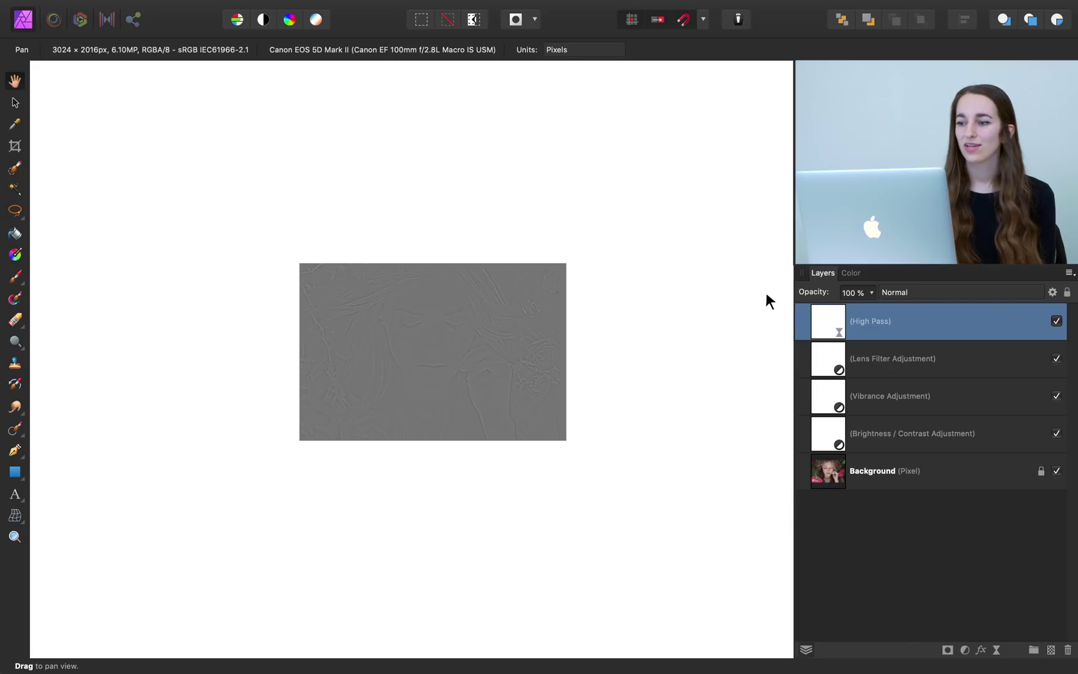
Set the High Pass layer to Overlay blending and toggle it to compare sharpness
click(923, 291)
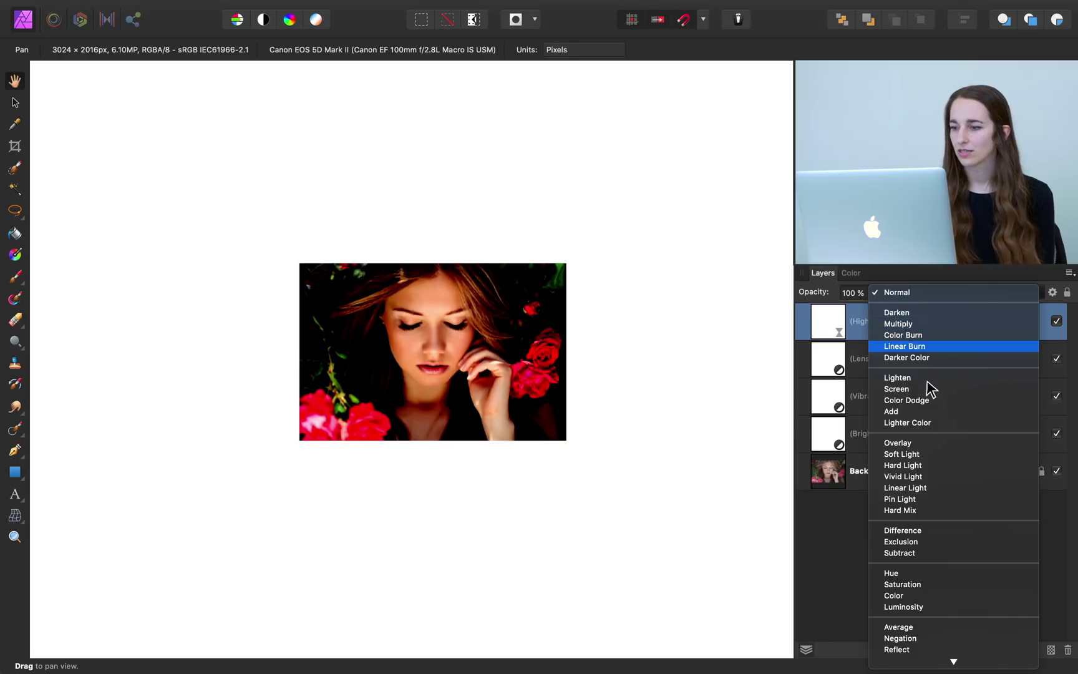
click(914, 444)
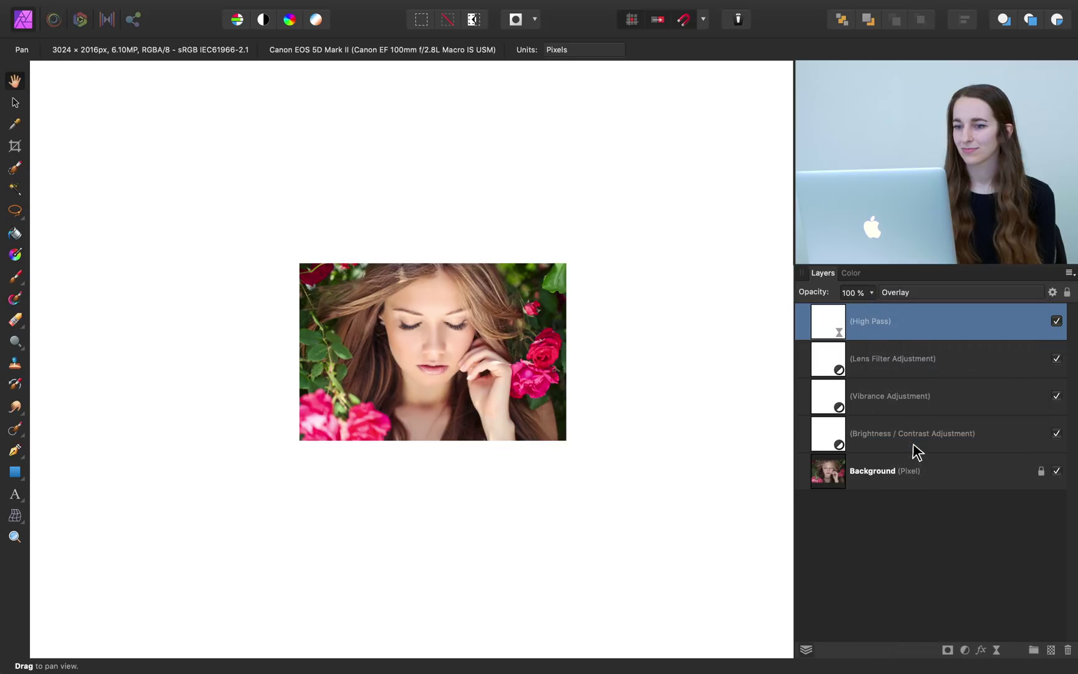
click(1056, 320)
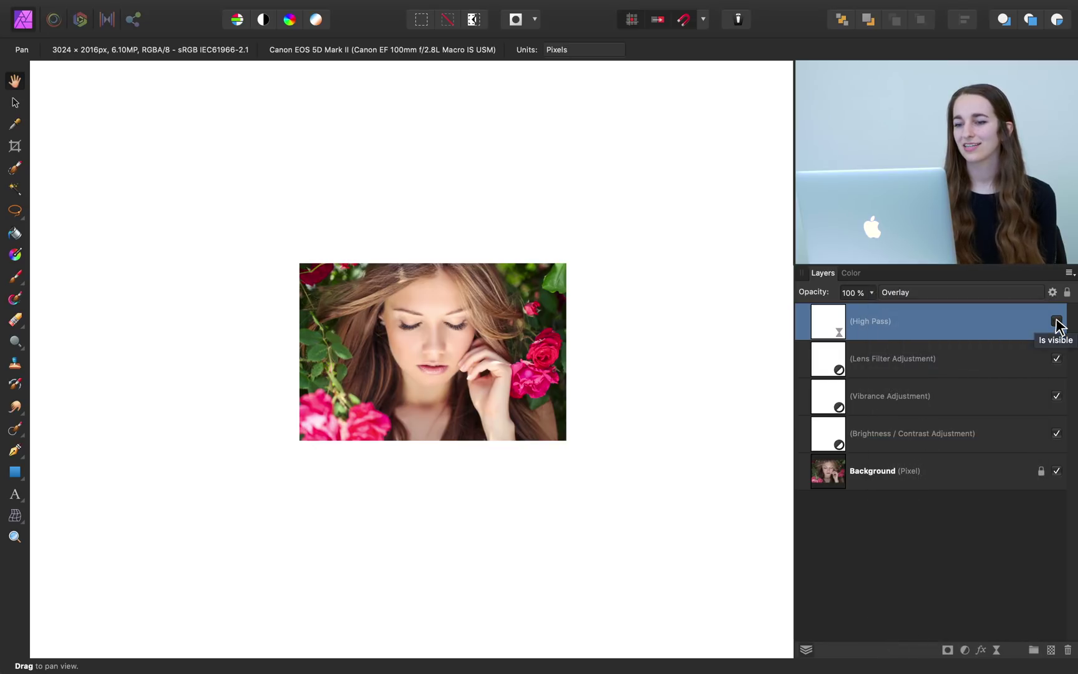
click(1056, 321)
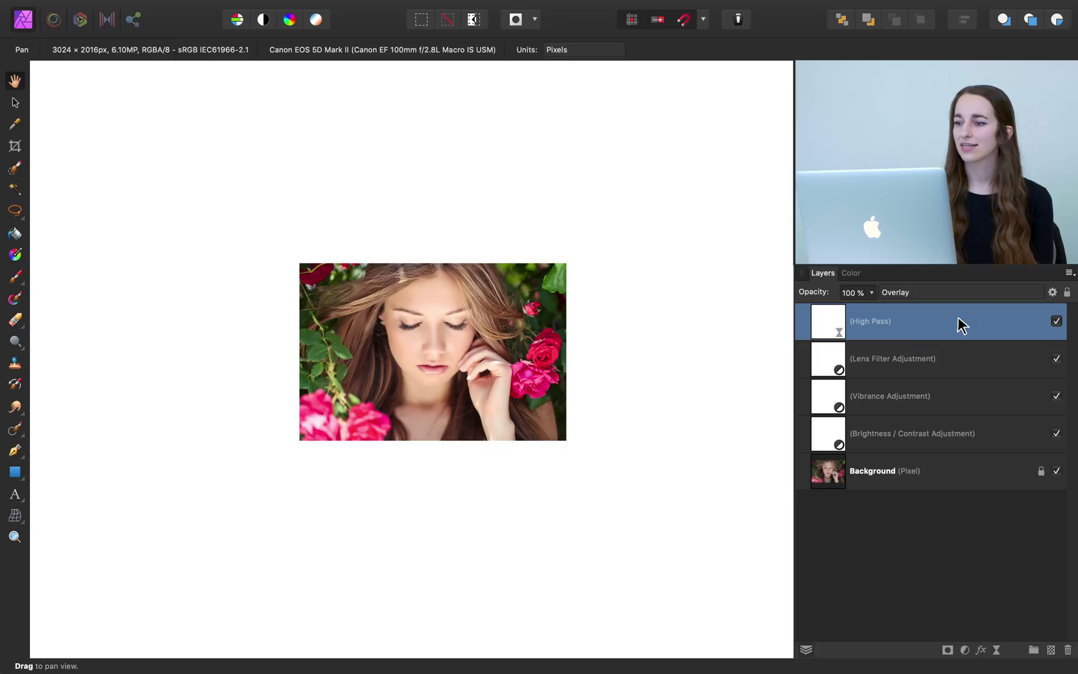
right_click(960, 325)
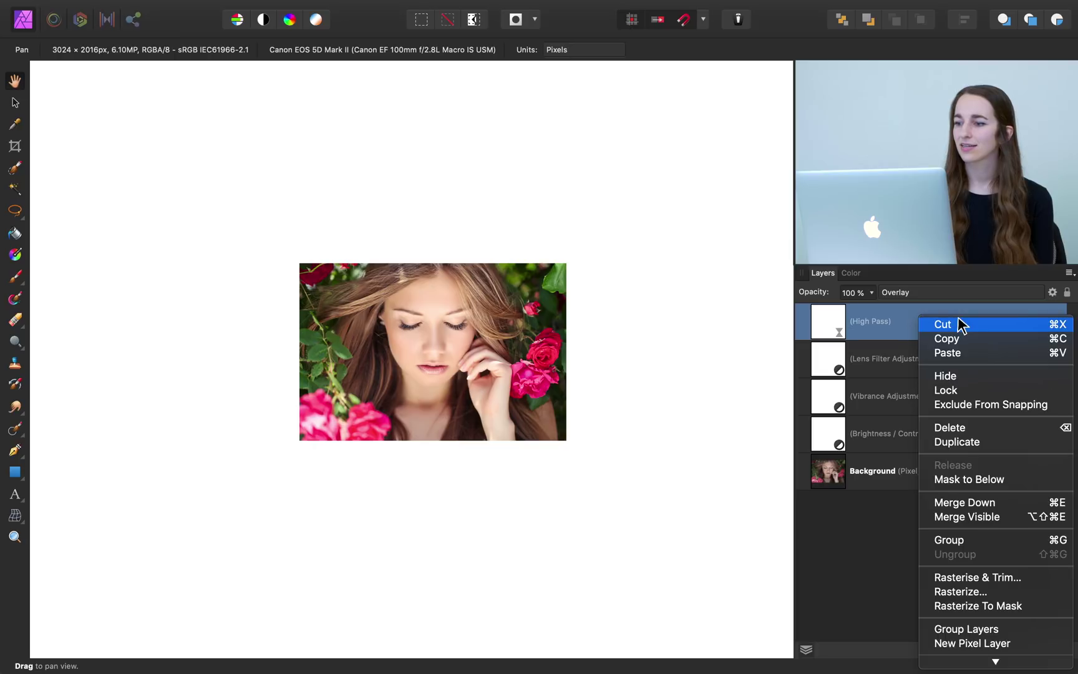
click(967, 518)
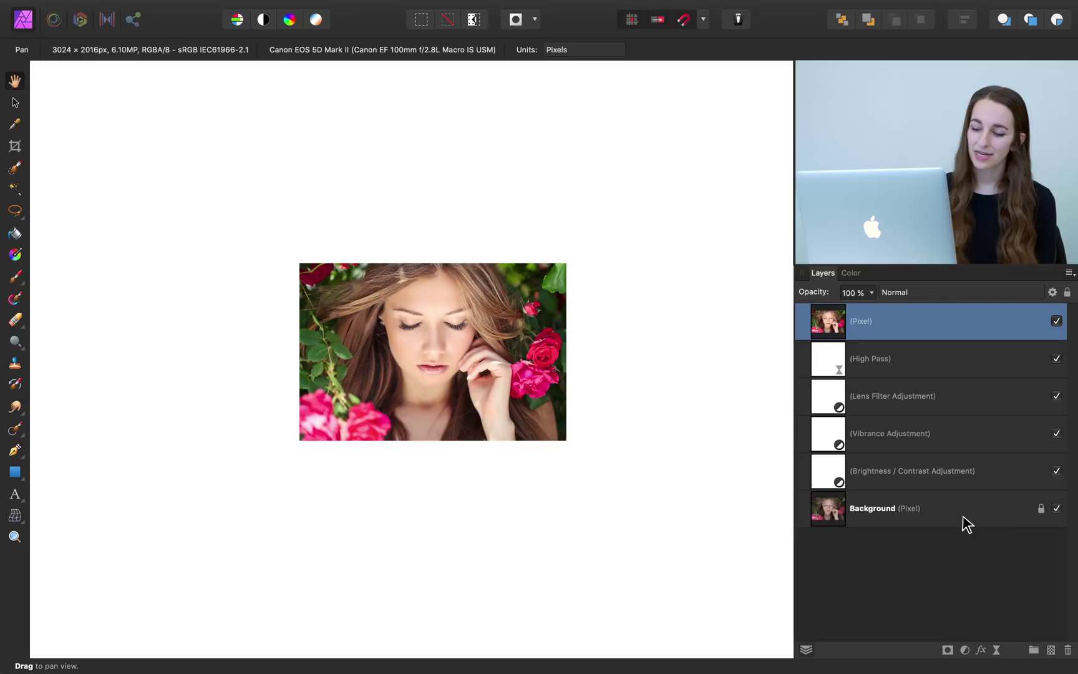
Create a new document with page width 1080 px and page height 1350 px
key(super+n)
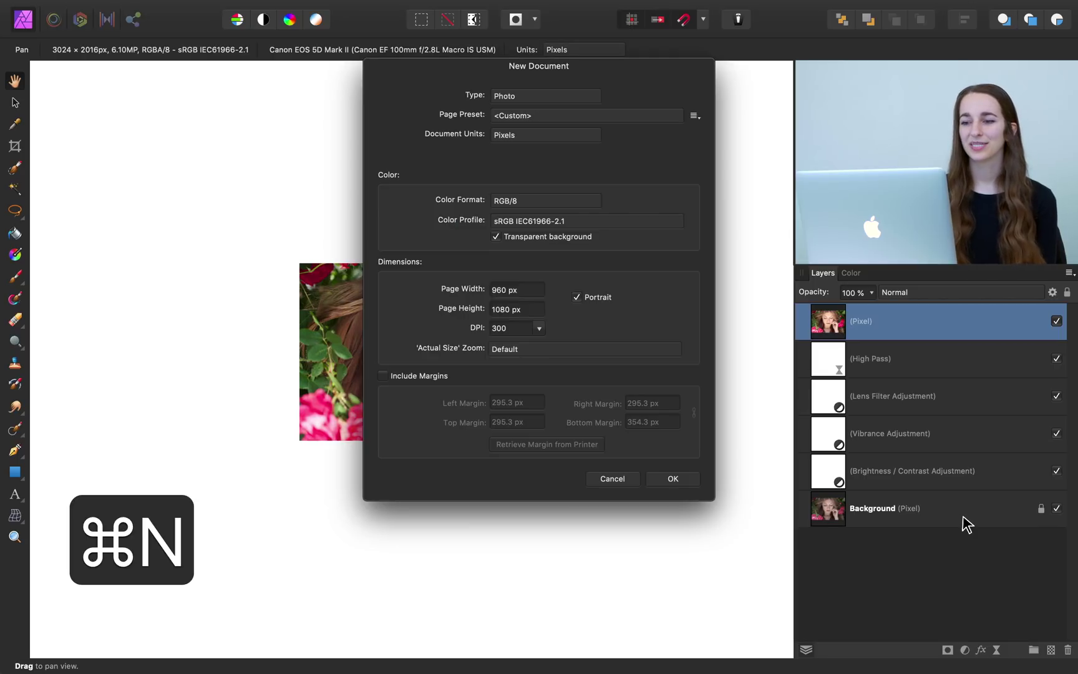
double_click(499, 289)
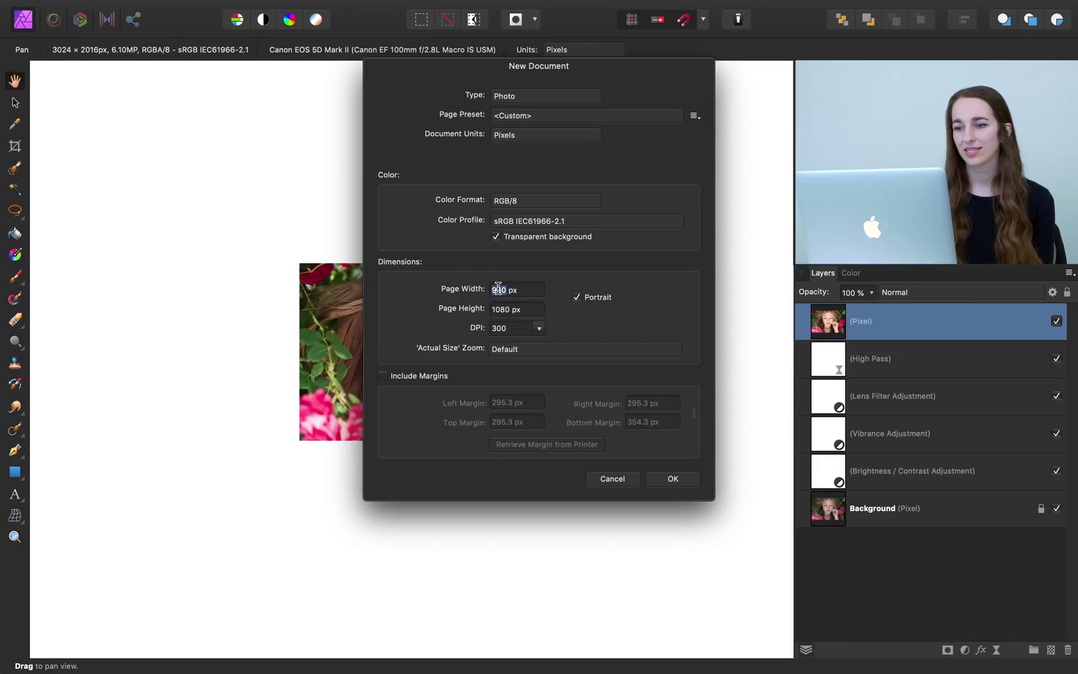
text(1080)
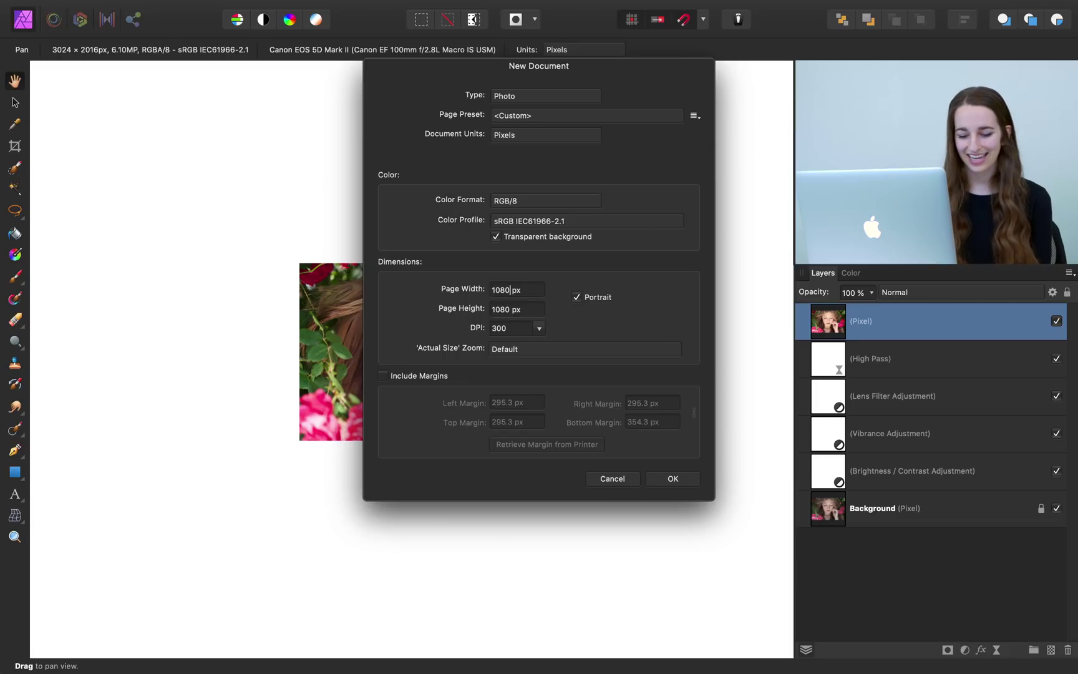
double_click(498, 308)
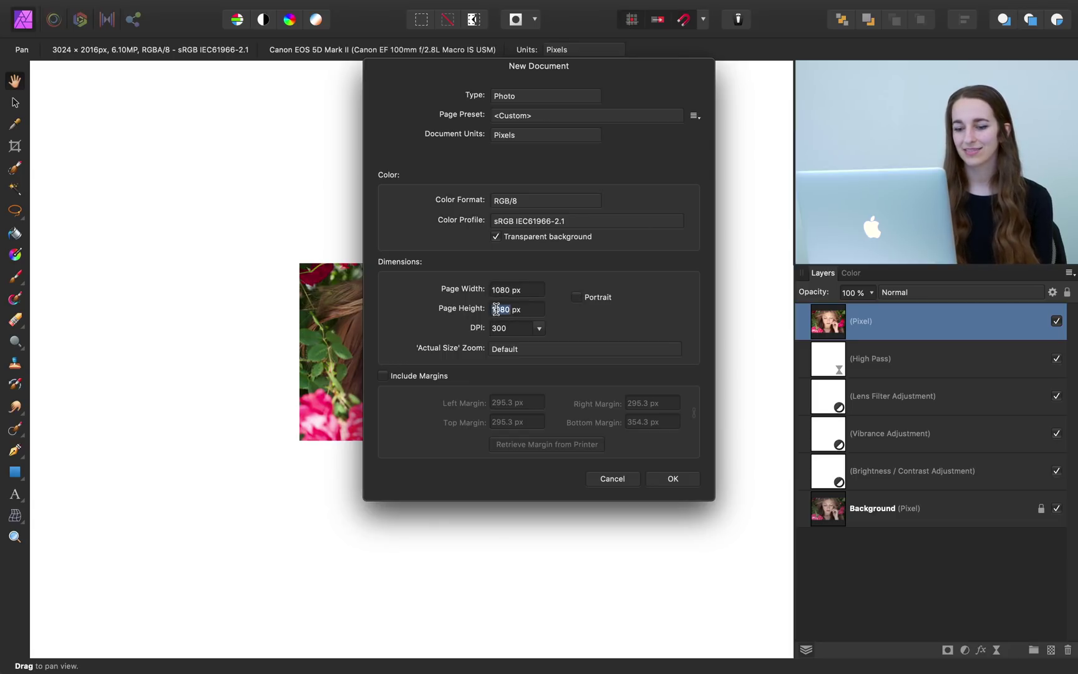
text(1350)
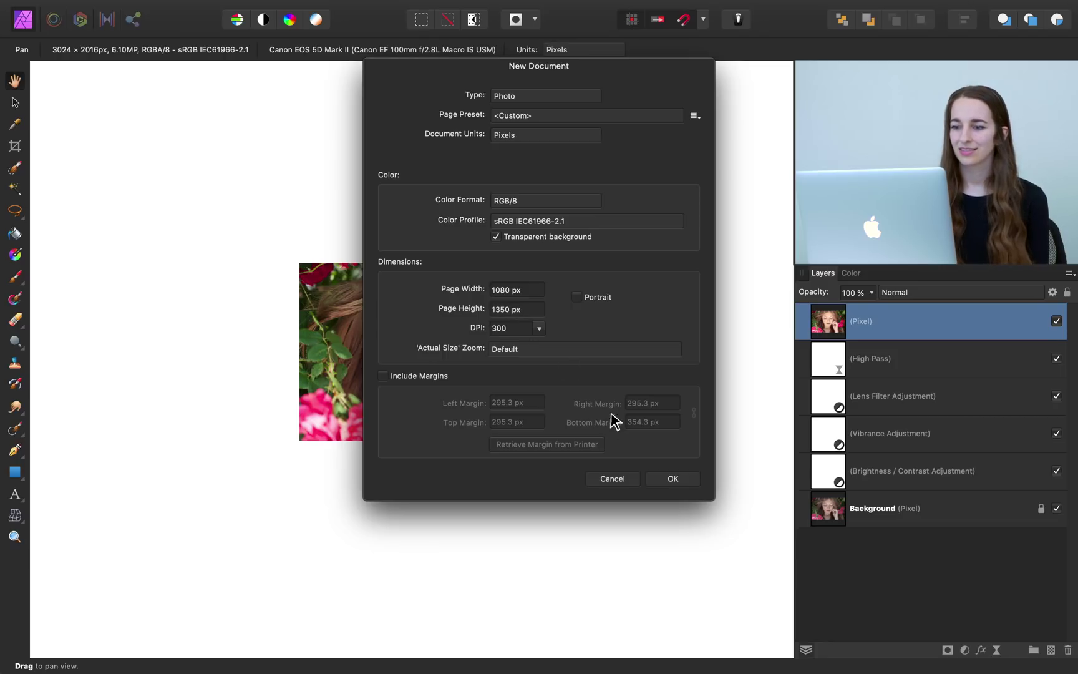
click(661, 477)
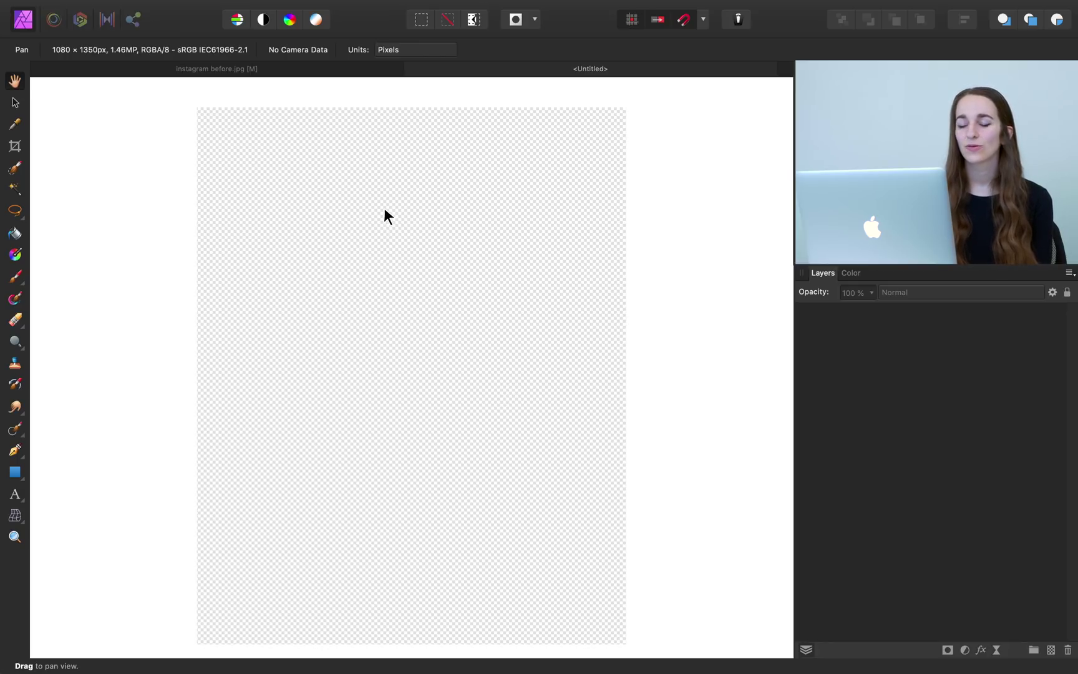
Copy the edited rose portrait and paste it into the new Untitled canvas
click(317, 72)
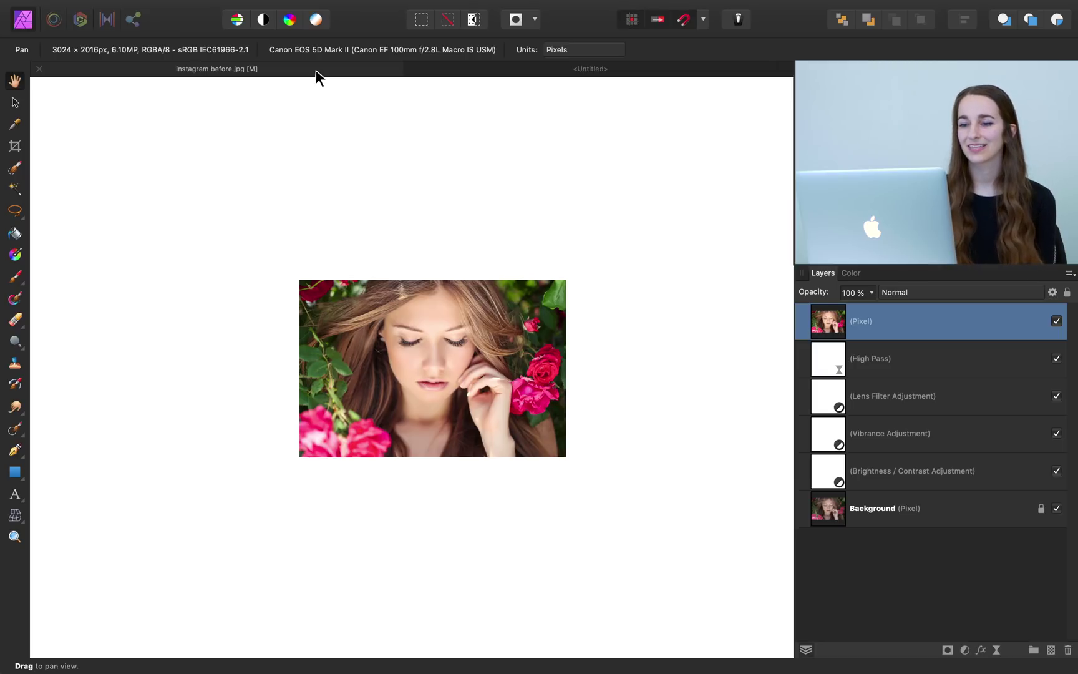
key(super+c)
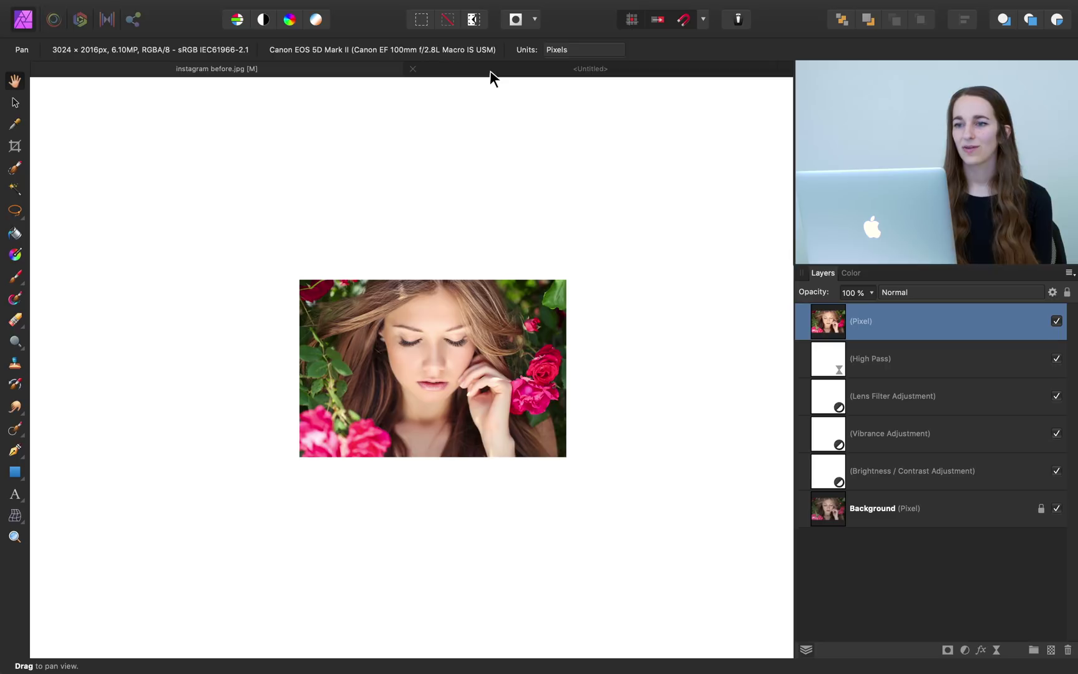
click(489, 69)
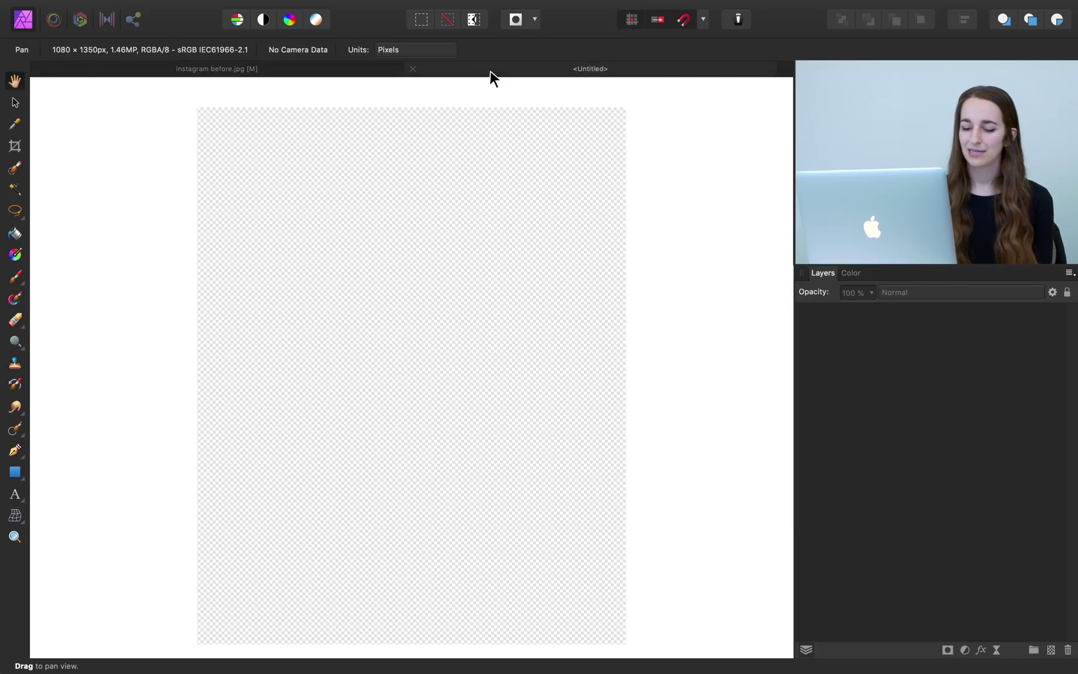
key(super+v)
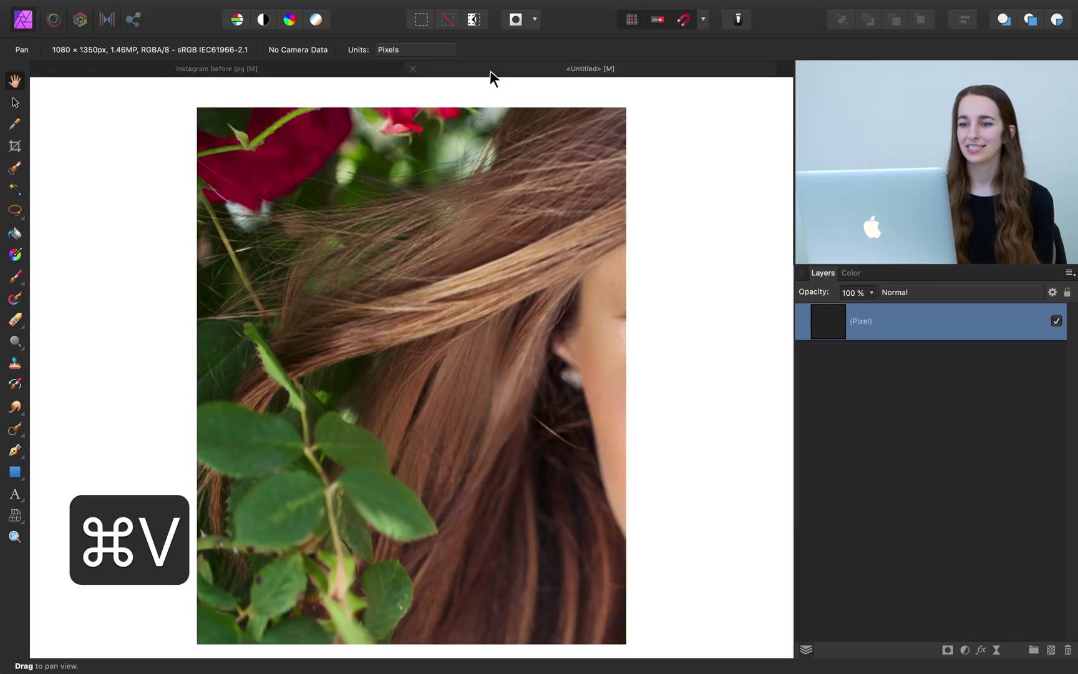
scroll(502, 182, down, 5)
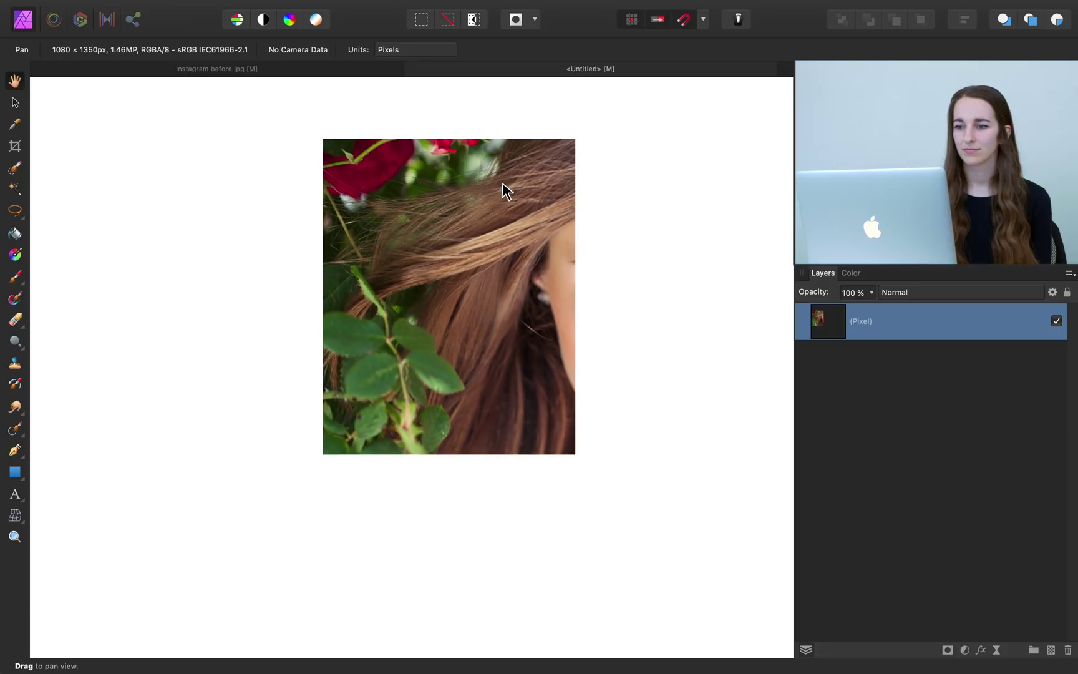
scroll(502, 182, right, 2)
scroll(502, 182, down, 2)
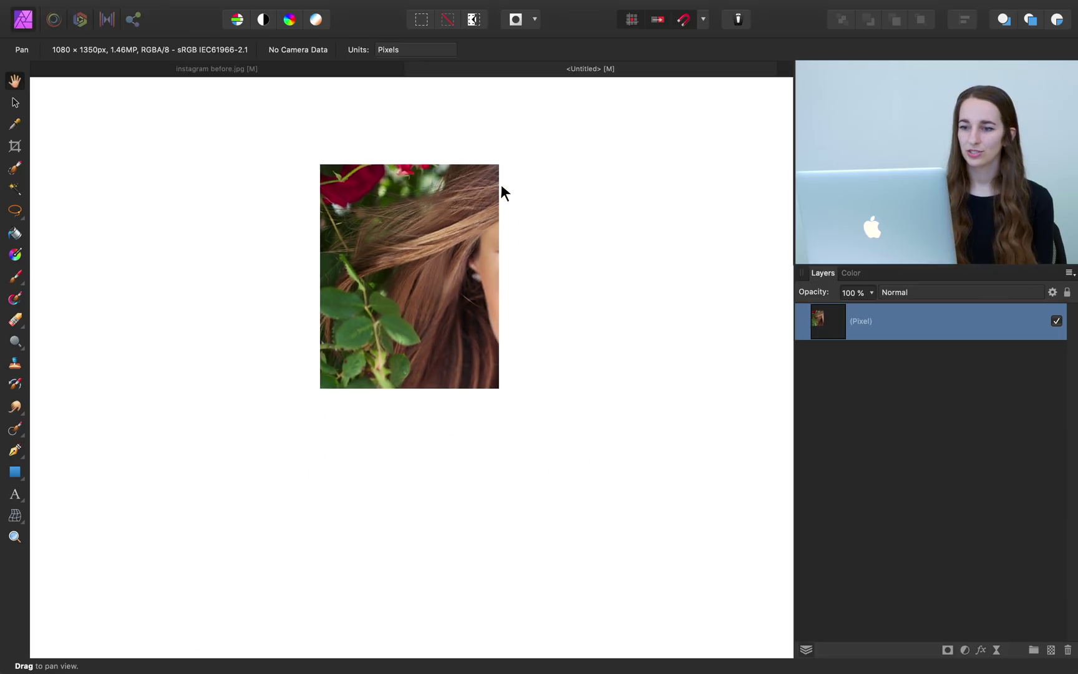
scroll(501, 185, right, 2)
Resize and position the pasted portrait with the Move tool so half the face shows
key(v)
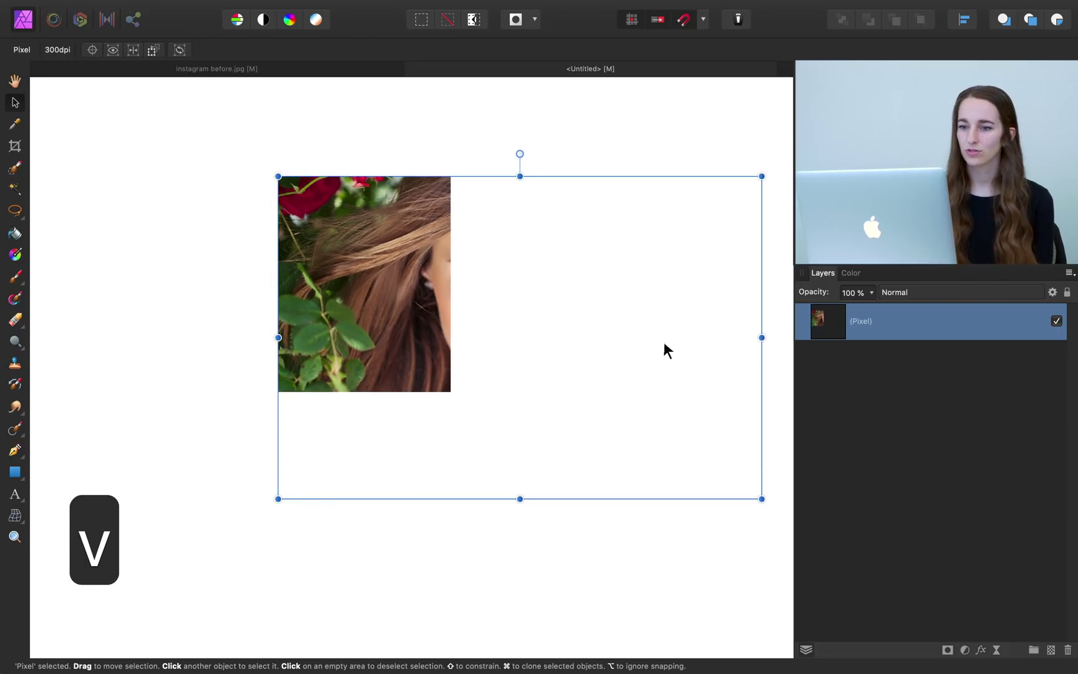
drag(762, 498, 577, 416)
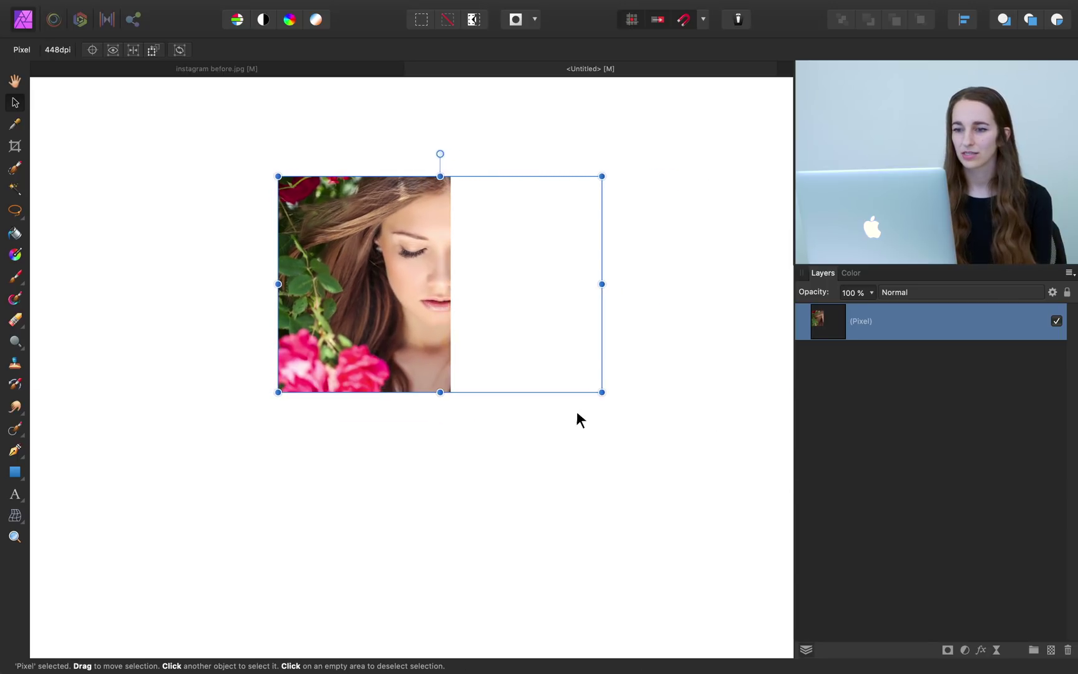
mouse_move(395, 323)
mouse_down()
mouse_move(328, 320)
mouse_move(396, 322)
mouse_up()
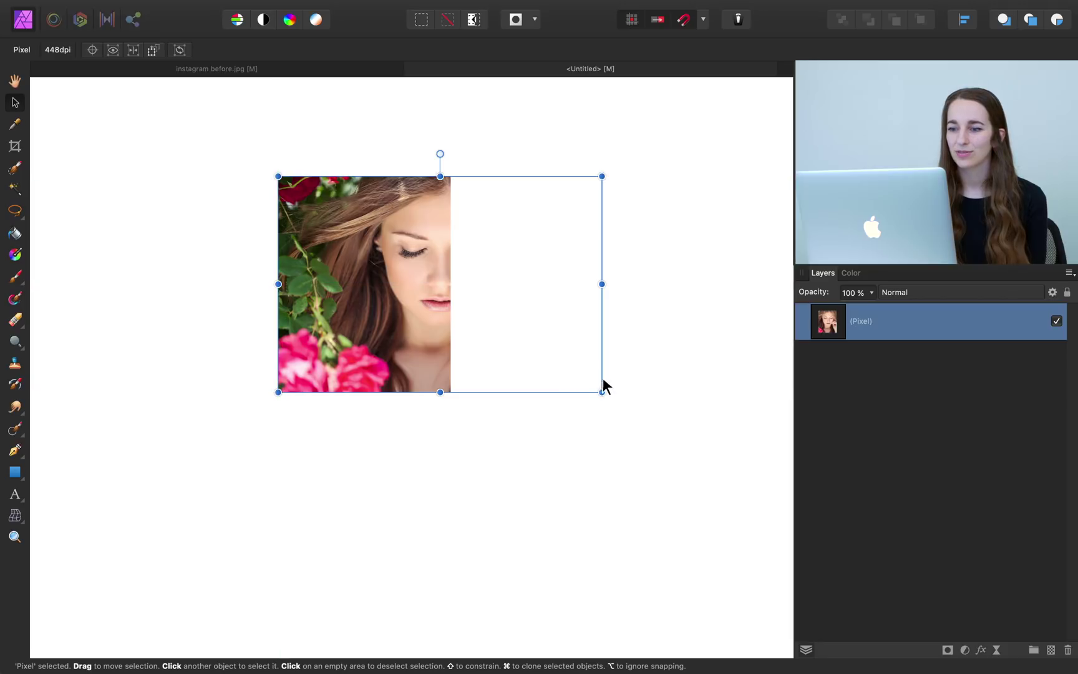
drag(602, 391, 622, 405)
drag(549, 372, 549, 370)
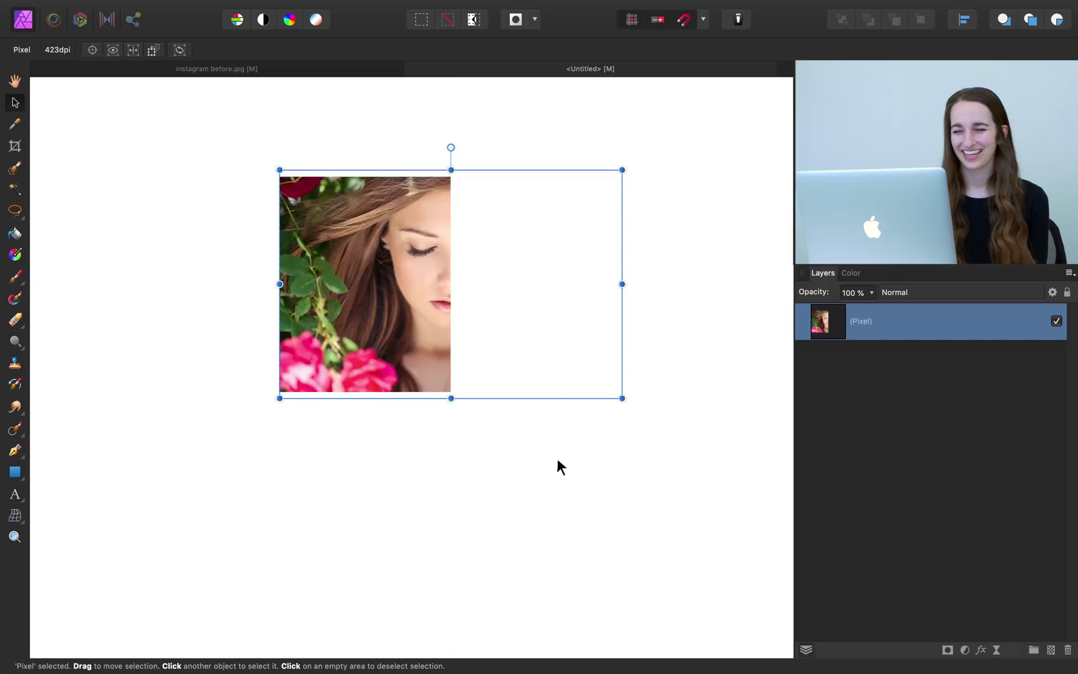
click(560, 490)
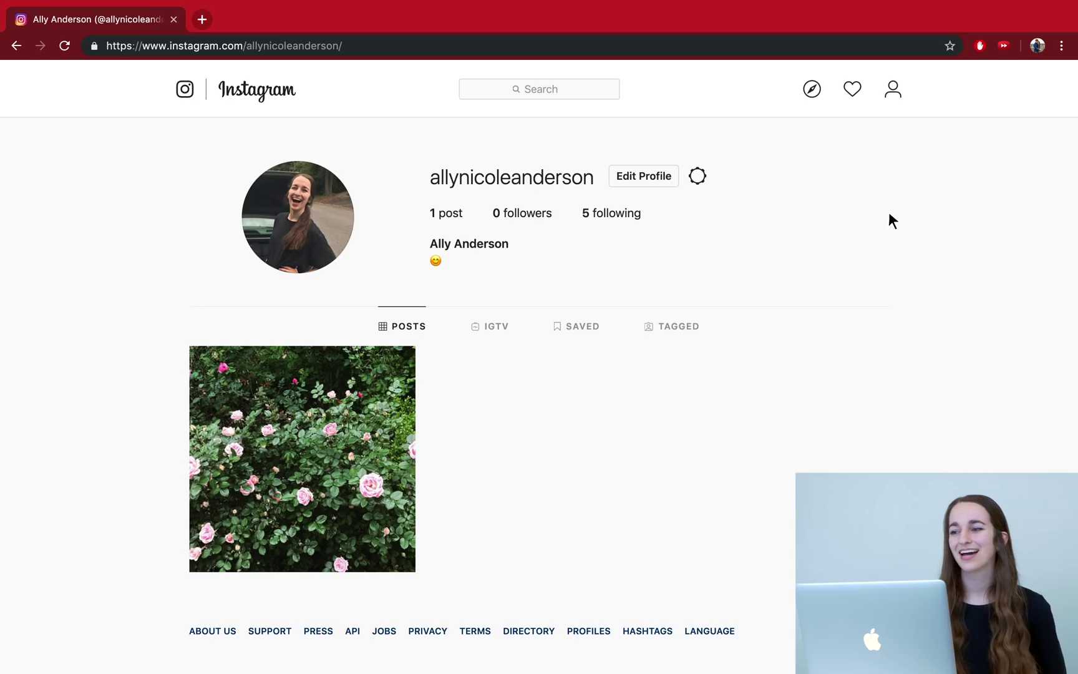
Open Chrome's Developer Tools from the main menu's More Tools submenu
click(1060, 46)
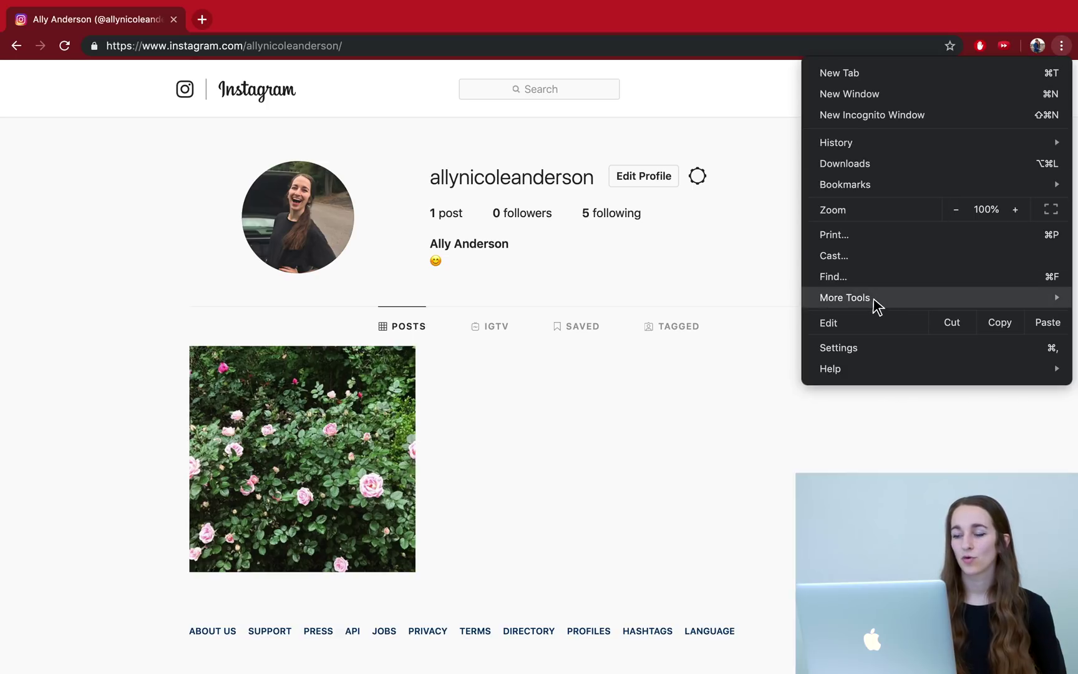
mouse_move(875, 303)
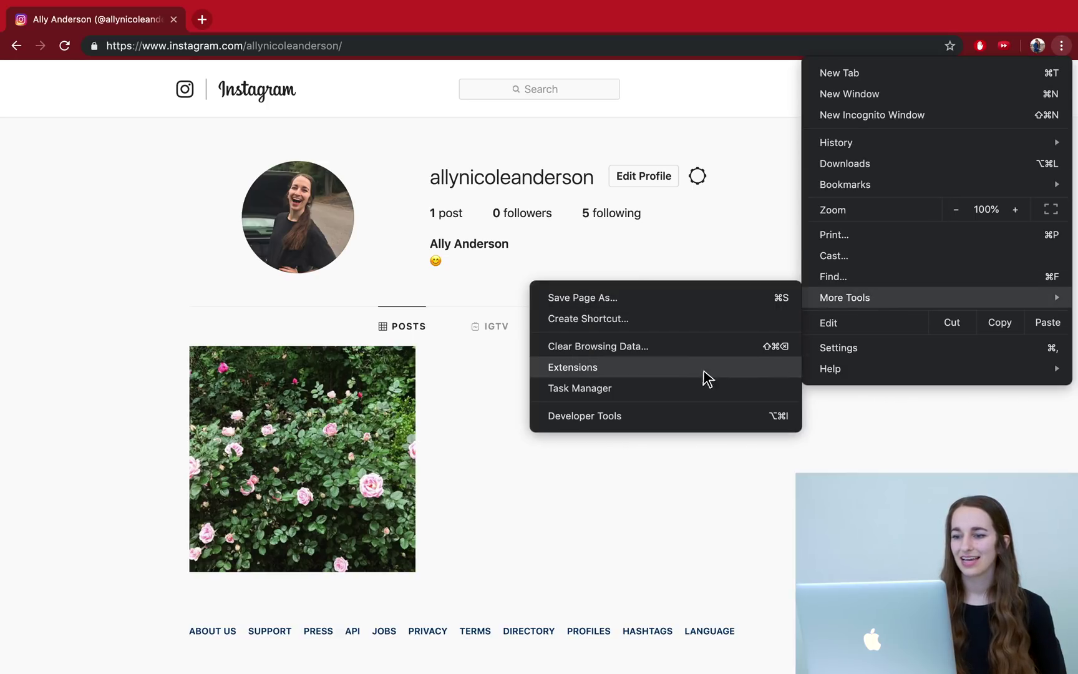
click(685, 425)
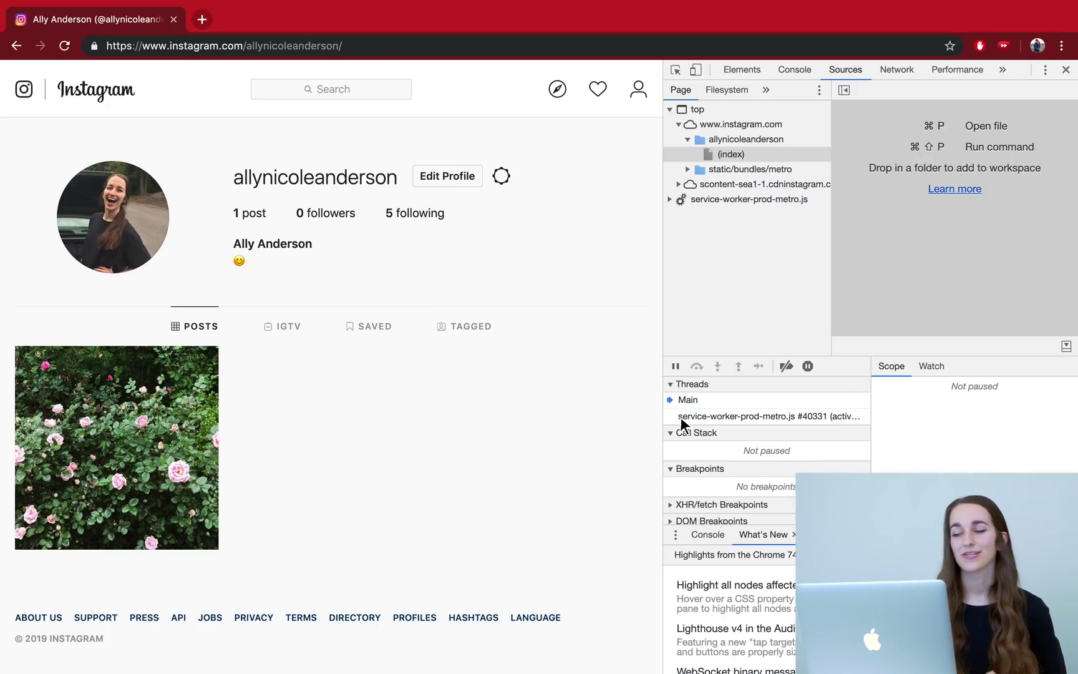
Switch to the simulated phone view, reload the profile, and start a new post from a local image
click(696, 69)
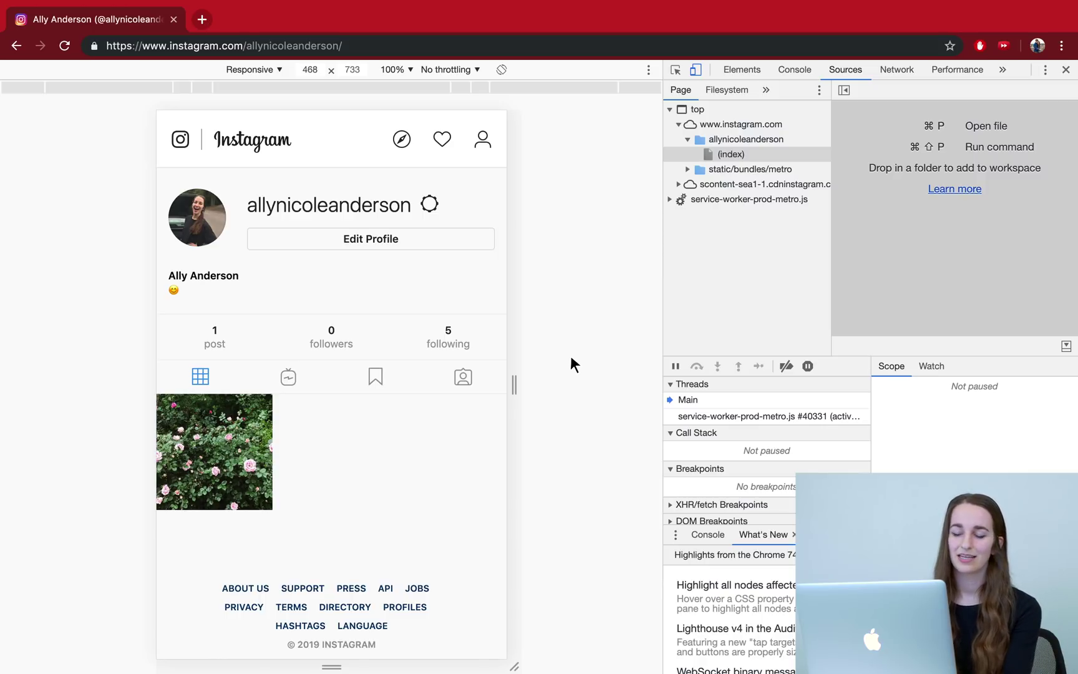
click(65, 48)
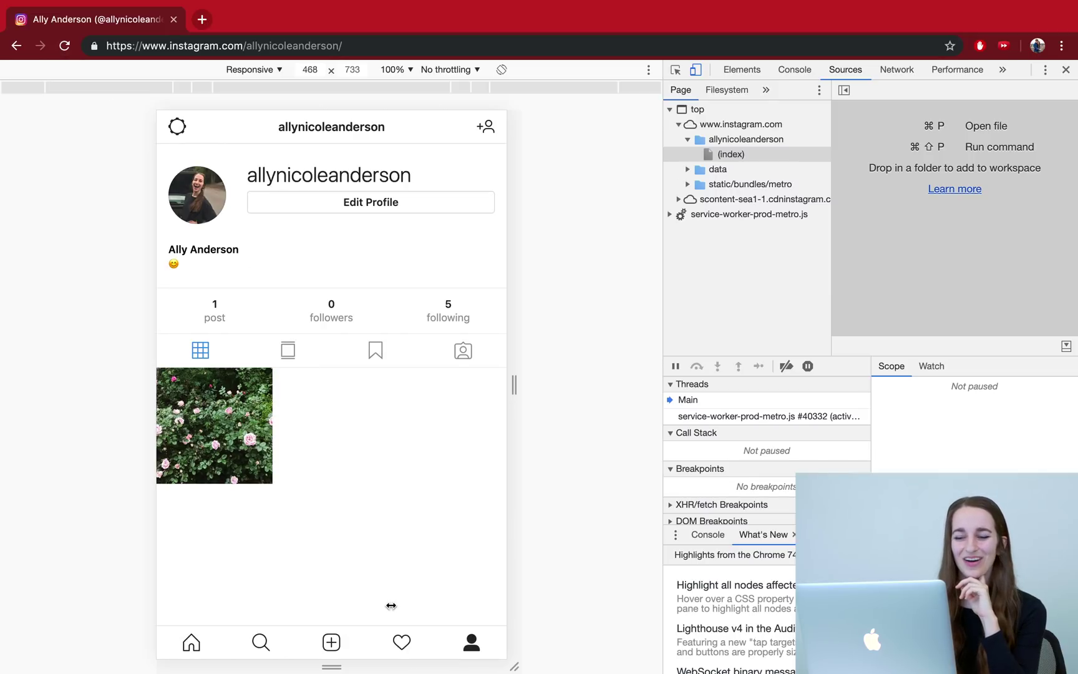
click(331, 646)
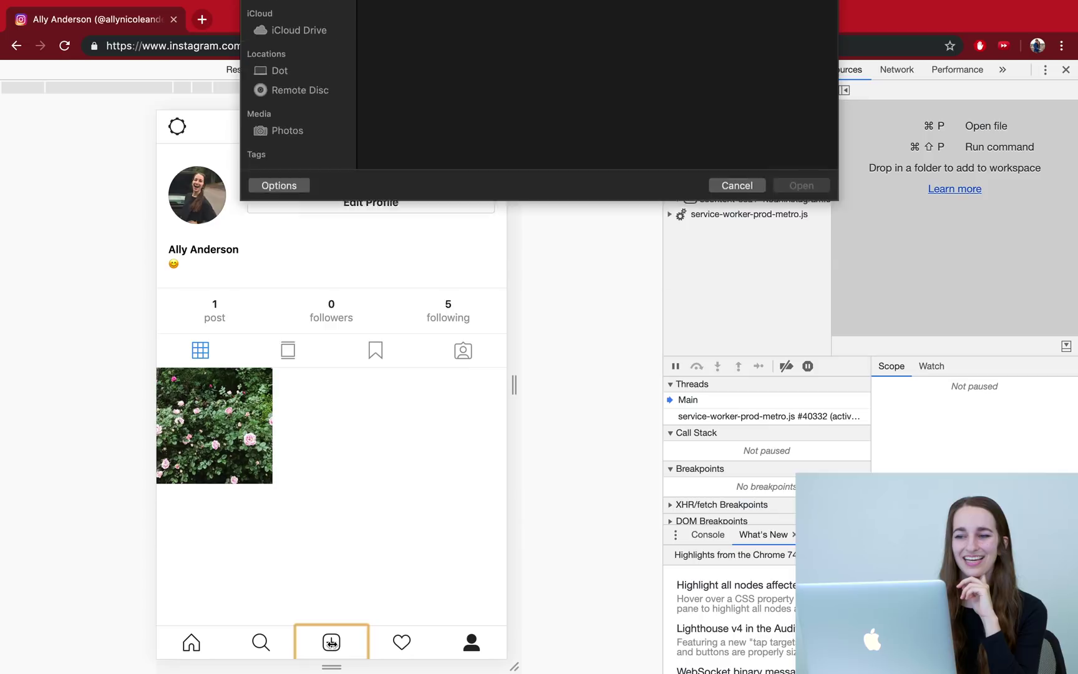